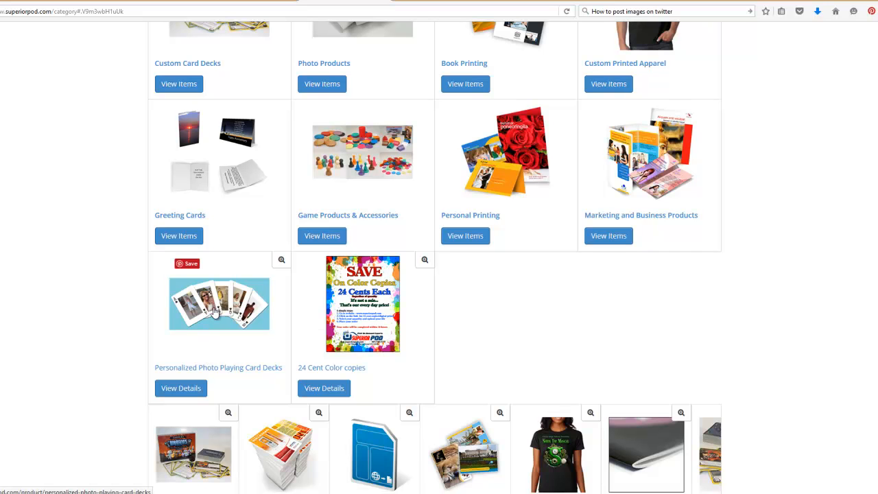
# Open the Personalized Photo Playing Card Decks product page from the product catalog.
pyautogui.scroll(4, 80, 291)
pyautogui.scroll(1, 79, 291)
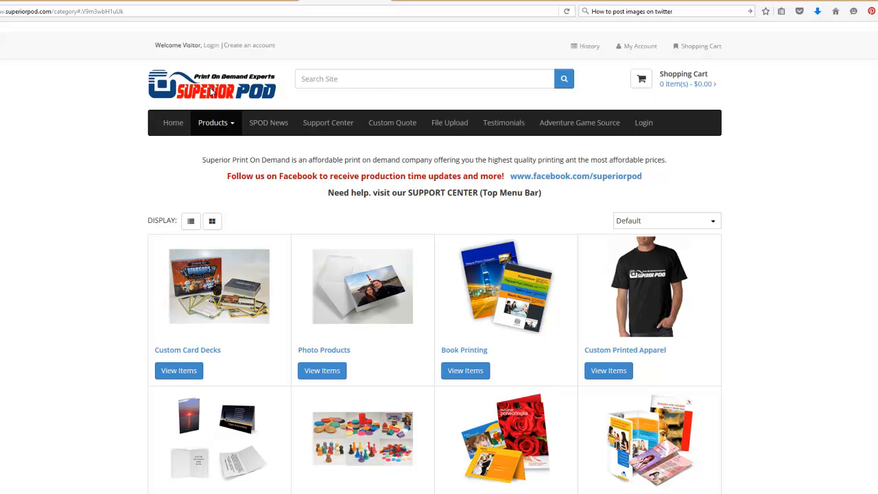
pyautogui.scroll(-2, 74, 329)
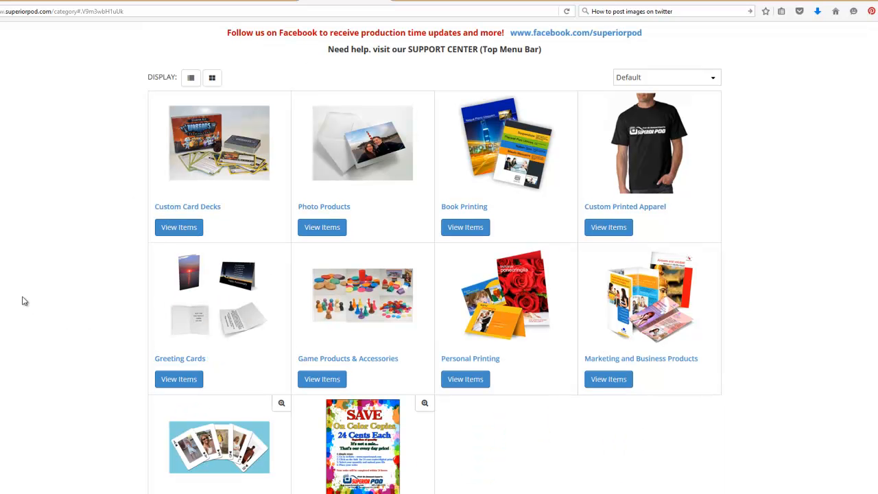
pyautogui.click(215, 450)
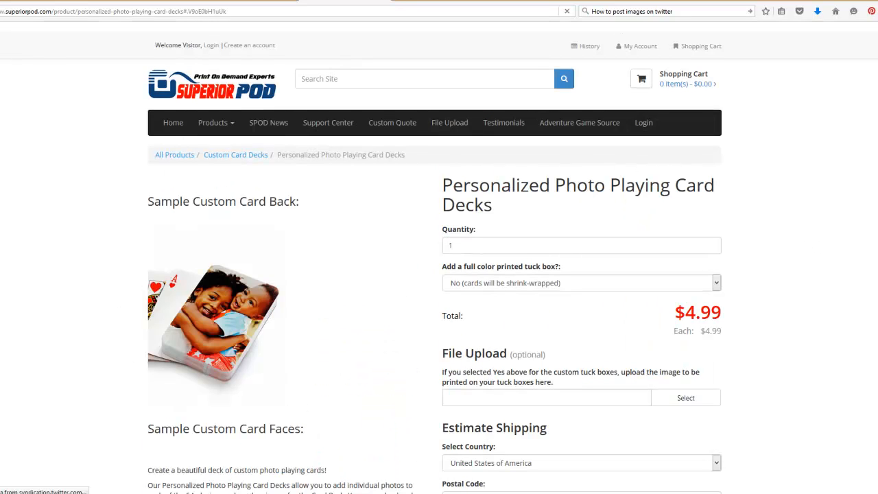
# Add a full color printed tuck box to the card deck by choosing "Yes (upload image below)".
pyautogui.scroll(-3, 439, 259)
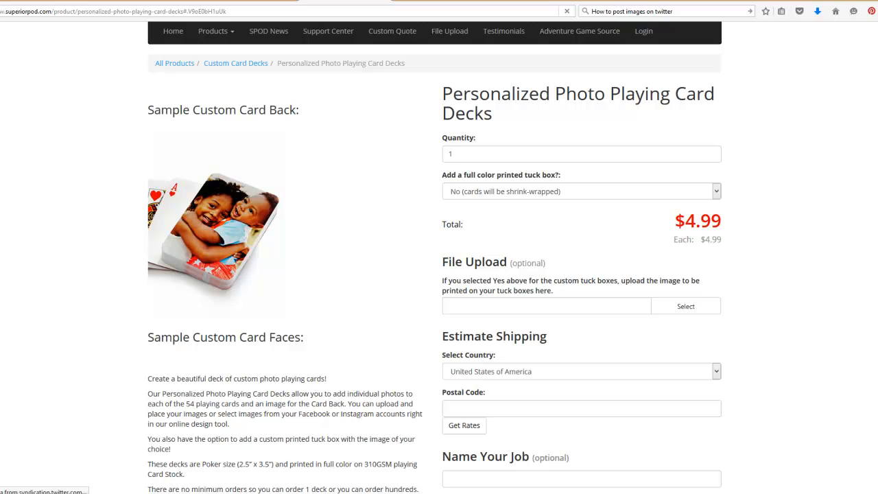
pyautogui.scroll(-2, 439, 259)
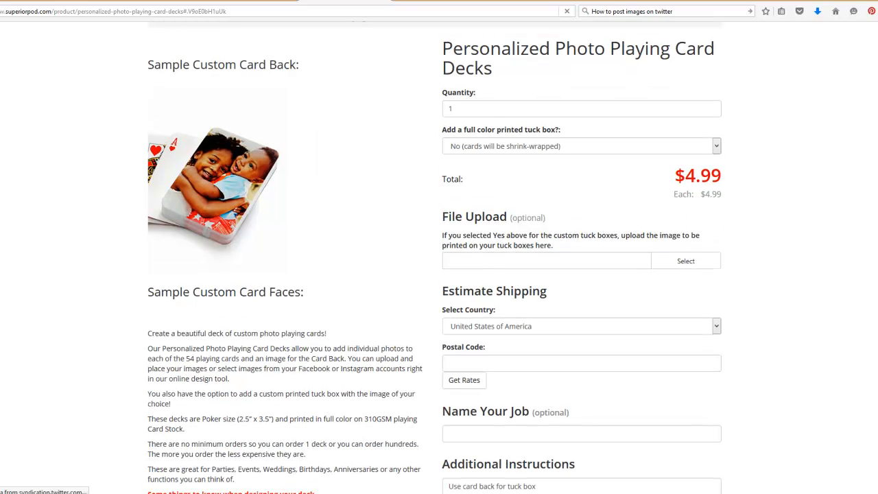
pyautogui.scroll(1, 673, 240)
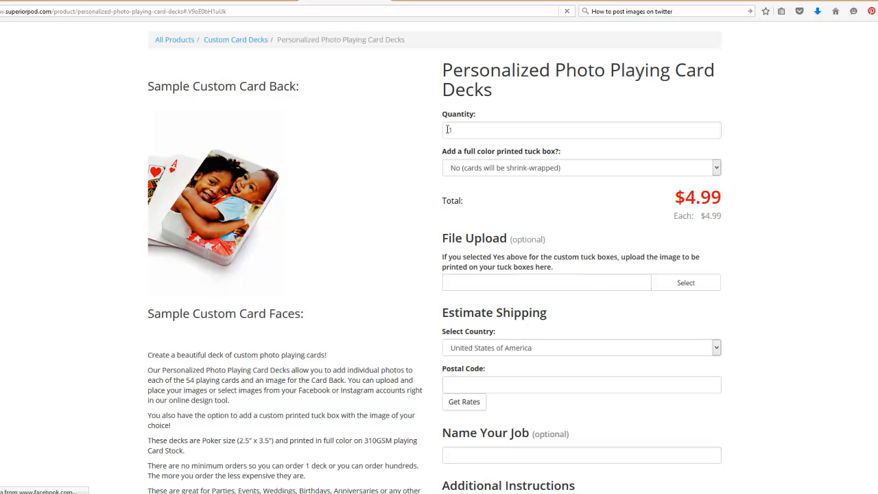
pyautogui.doubleClick(474, 130)
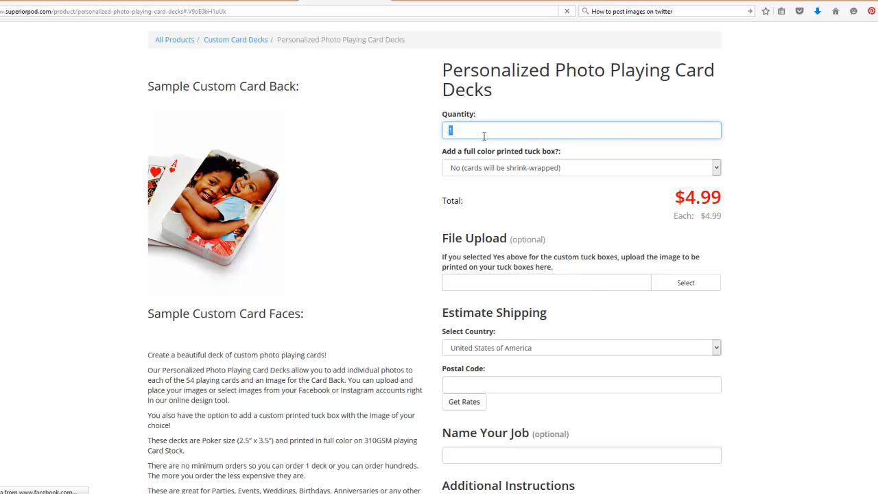
pyautogui.click(716, 169)
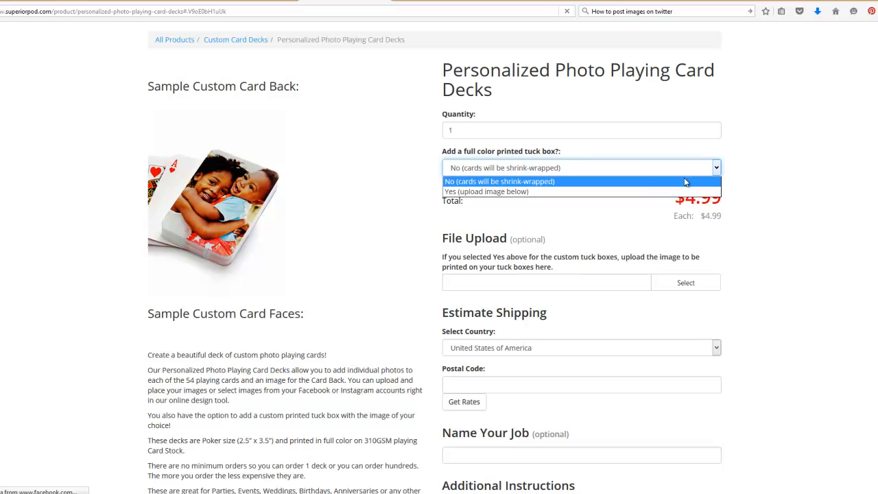
pyautogui.click(523, 192)
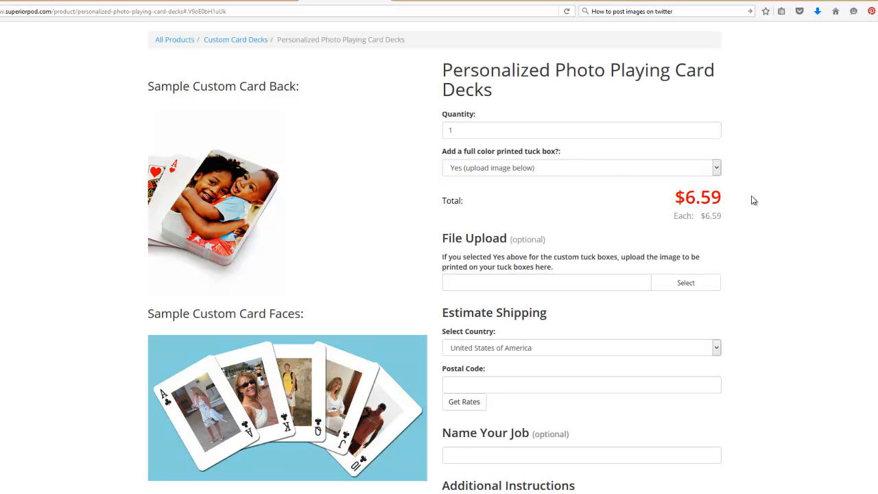
# Set the card deck order quantity to 100.
pyautogui.click(467, 127)
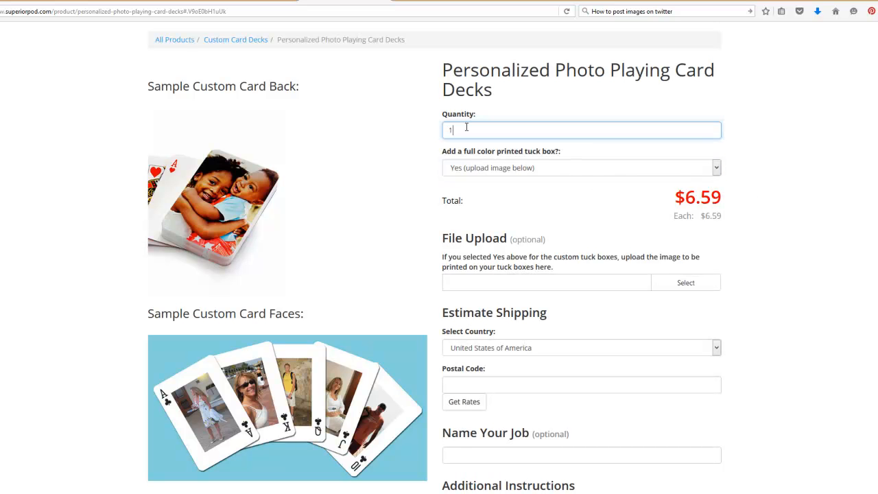
pyautogui.moveTo(458, 129); pyautogui.dragTo(452, 122)
pyautogui.write('100')
pyautogui.press('Tab')
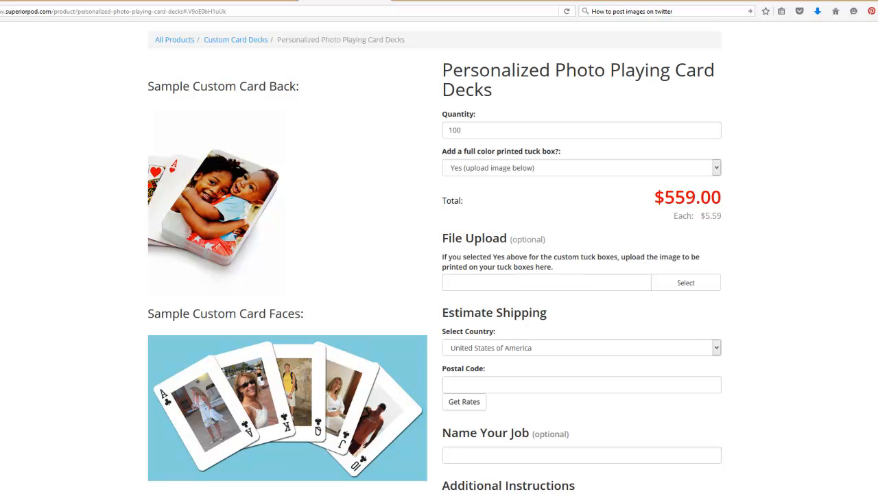
# Review the product description and order options, and start customizing the order.
pyautogui.scroll(-1, 638, 260)
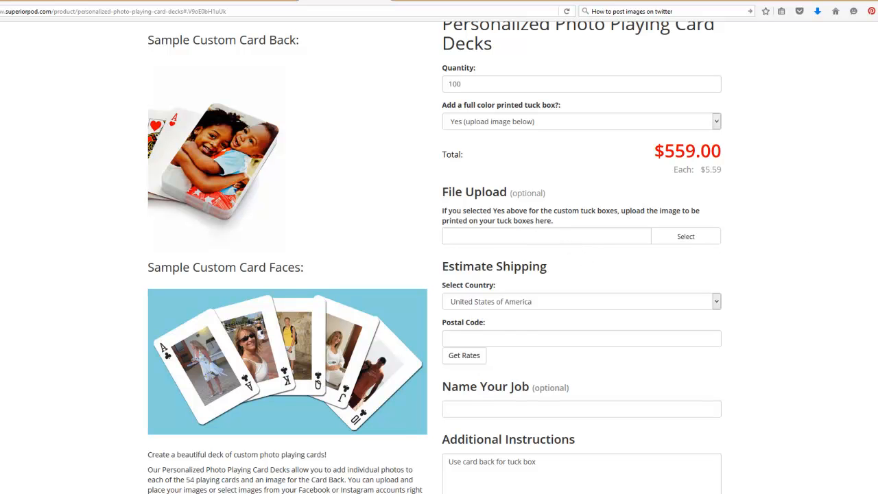
pyautogui.scroll(-2, 440, 274)
pyautogui.scroll(-3, 440, 275)
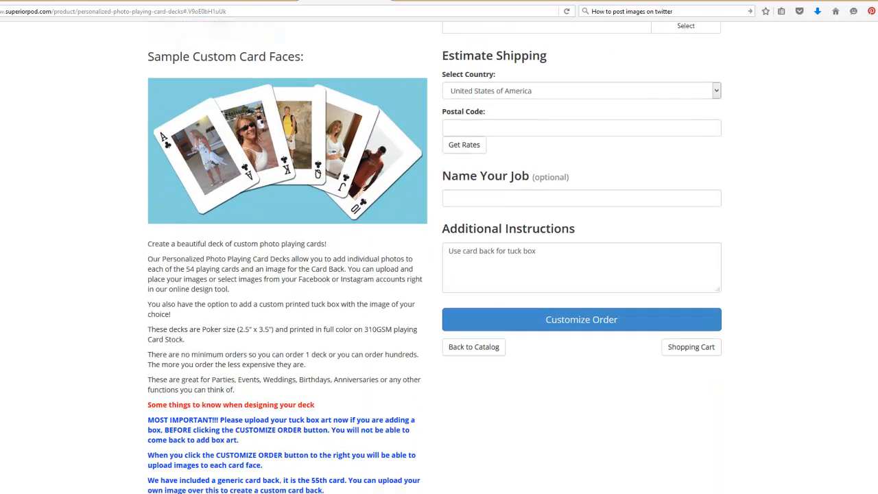
pyautogui.scroll(-1, 434, 257)
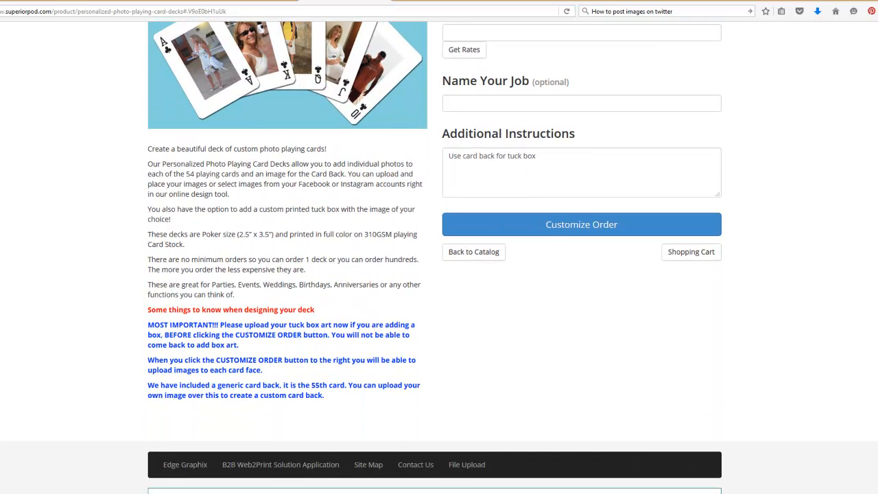
pyautogui.click(566, 229)
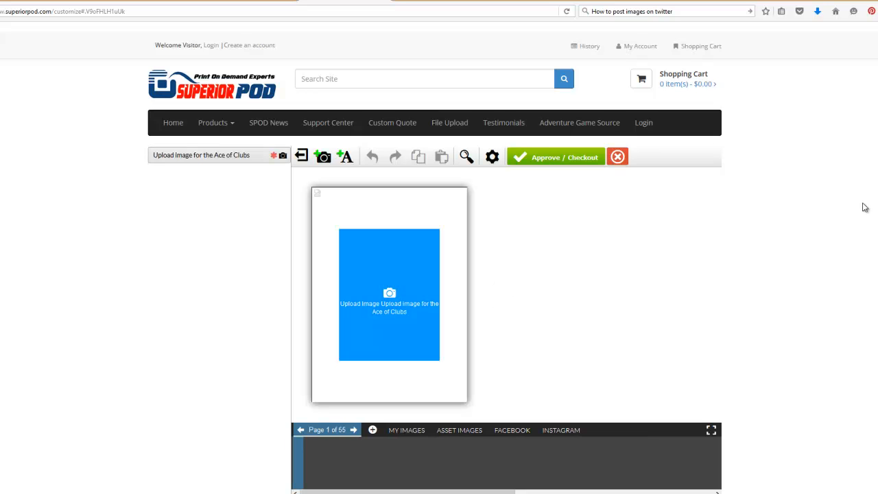
# Add the first photo from the Facebook Timeline Photos album to the Ace of Clubs page.
pyautogui.scroll(-2, 439, 258)
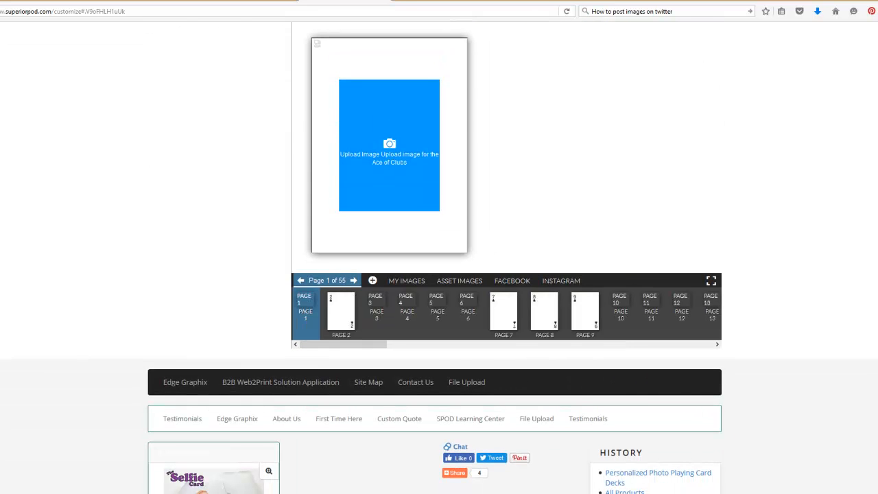
pyautogui.scroll(1, 420, 383)
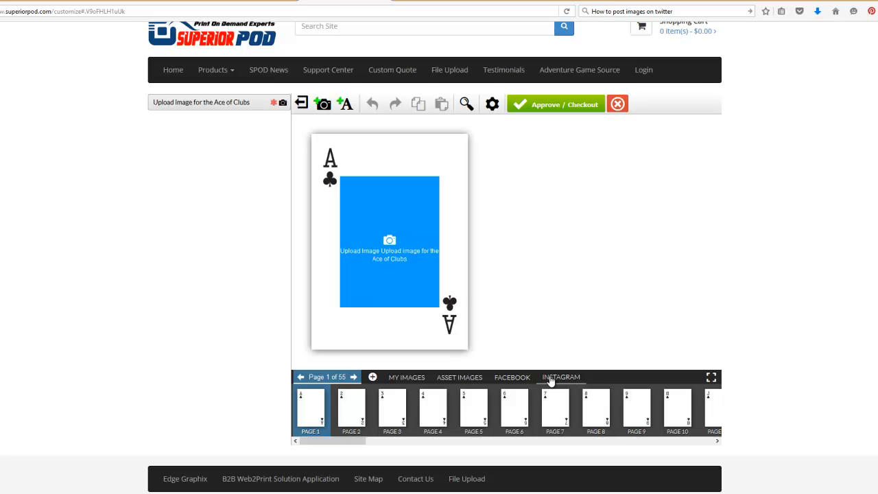
pyautogui.click(515, 377)
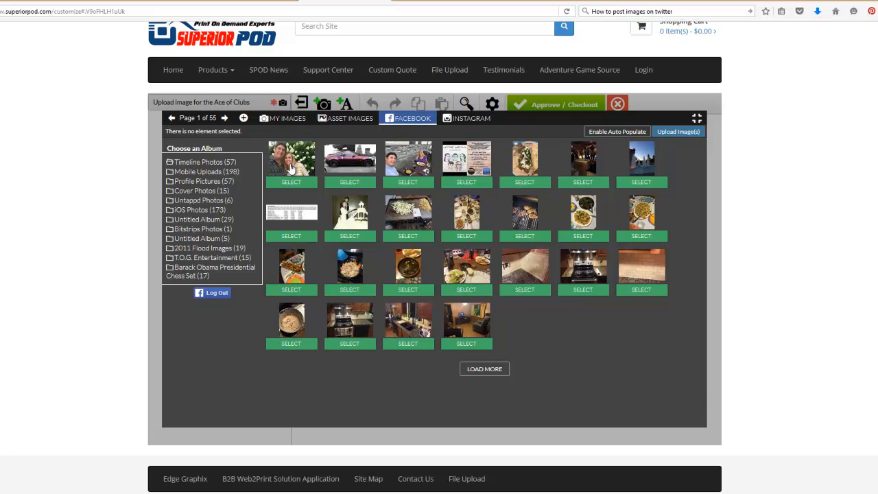
pyautogui.click(292, 153)
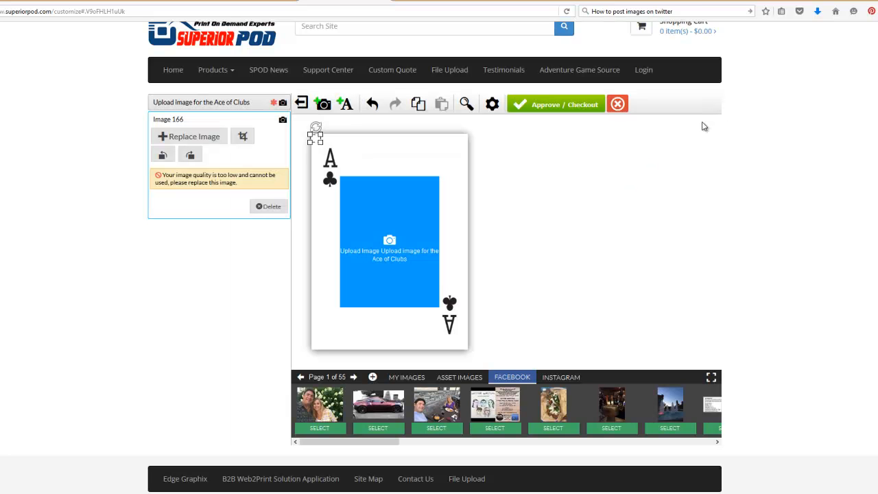
# Fill the Ace of Clubs image placeholder with the couple photo from My Images, cropping off part of its right side.
pyautogui.click(389, 242)
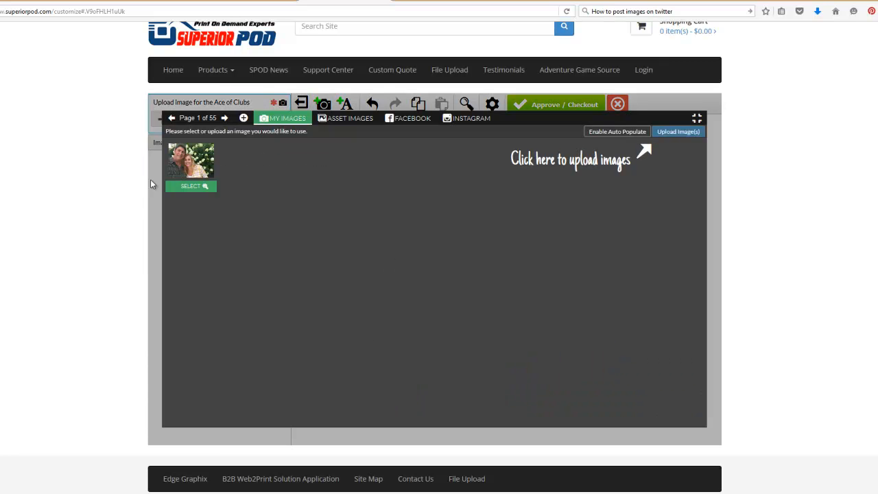
pyautogui.click(187, 168)
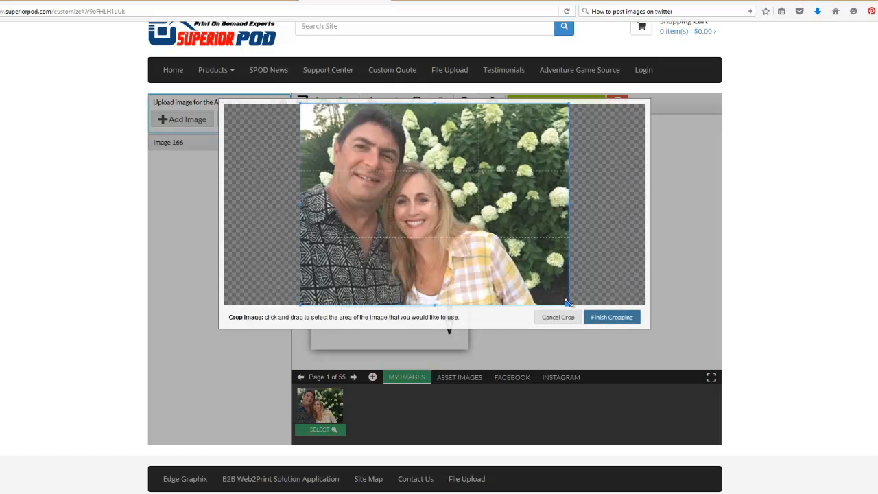
pyautogui.moveTo(568, 302); pyautogui.dragTo(516, 304)
pyautogui.click(611, 318)
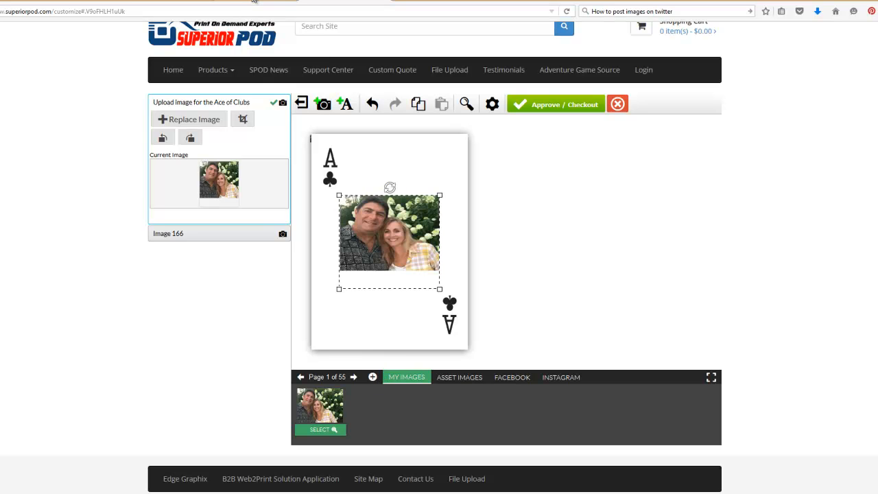
# Switch to the other browser tab's card design with uploaded photos, and collapse and re-expand its My Images gallery.
pyautogui.click(284, 1)
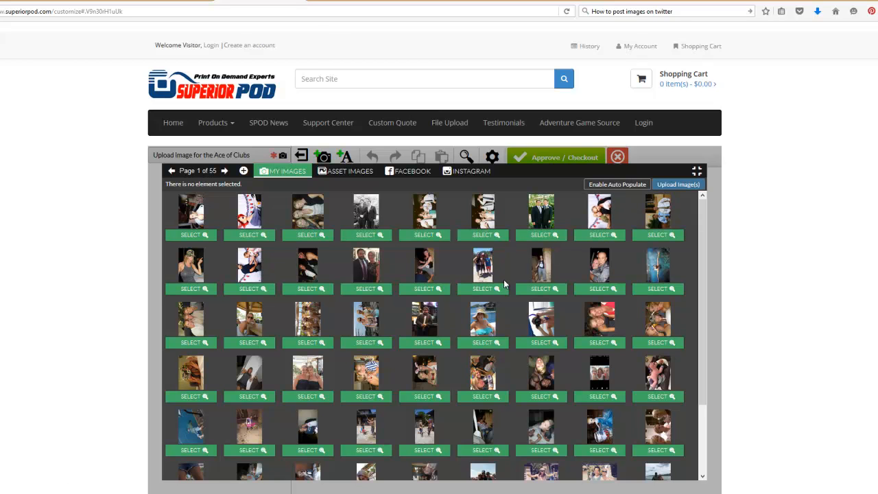
pyautogui.click(697, 171)
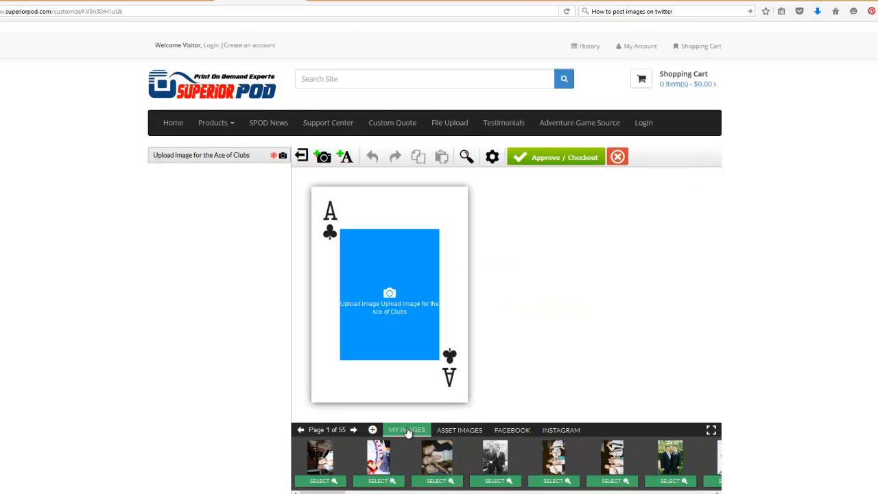
pyautogui.click(712, 430)
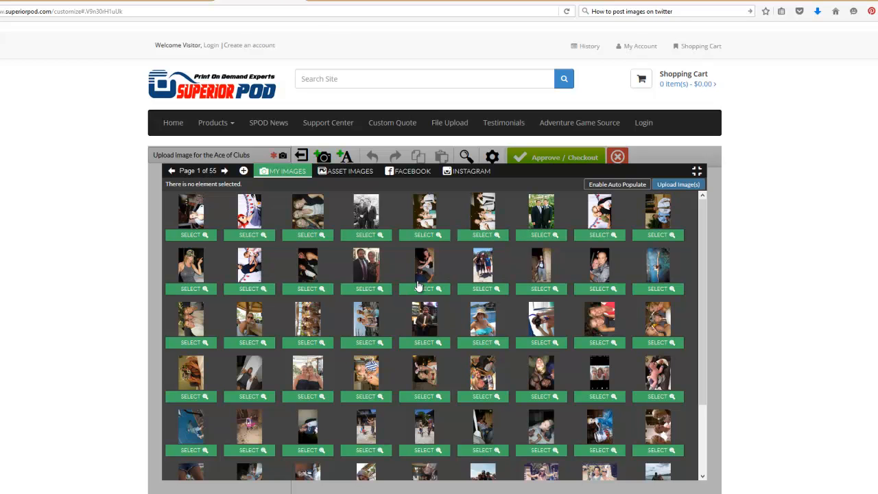
# Enable Auto Populate and turn on its Random, Add Remaining Images and Replace Existing Images options.
pyautogui.click(607, 187)
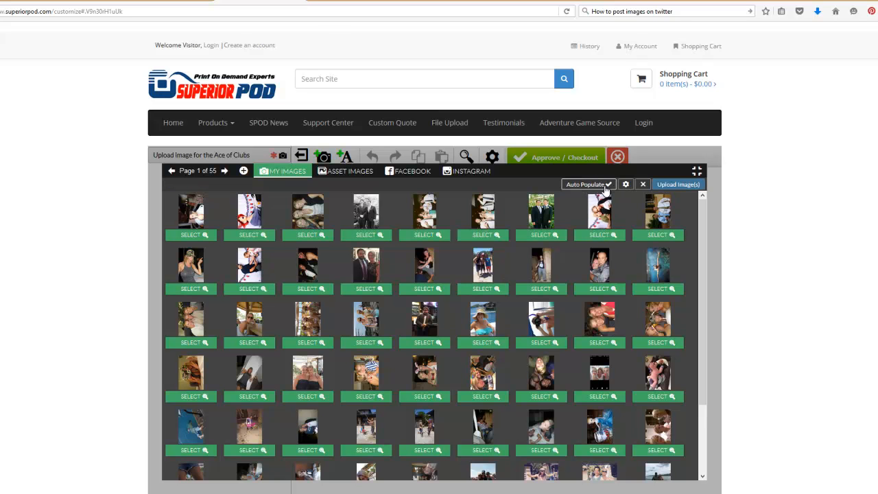
pyautogui.click(626, 185)
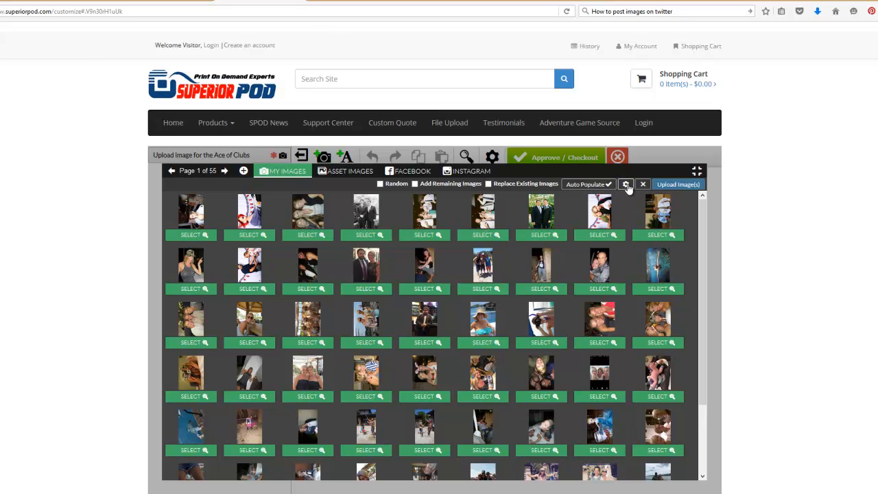
pyautogui.click(380, 183)
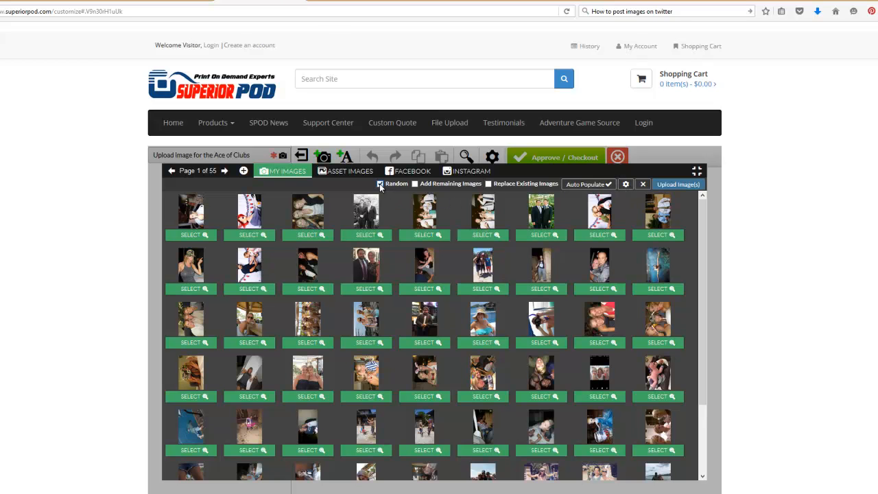
pyautogui.click(415, 185)
# Select all nine photos in the first gallery row for auto-populating the deck.
pyautogui.click(193, 237)
pyautogui.click(249, 213)
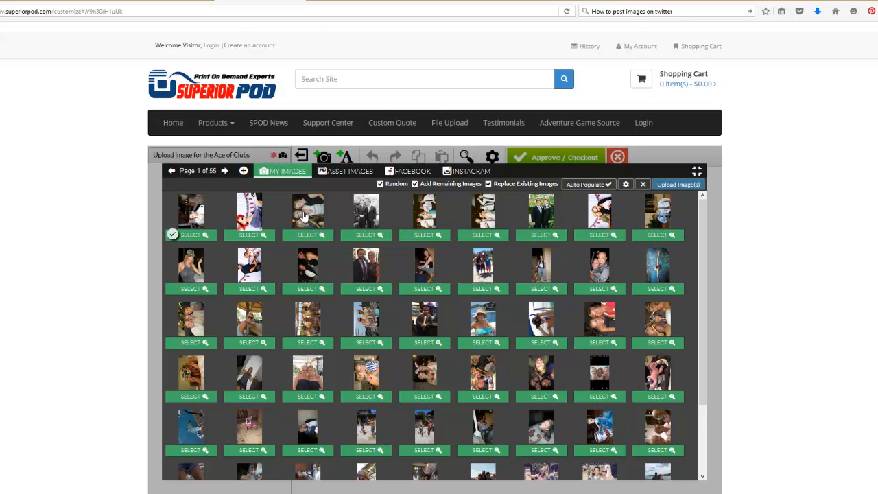
pyautogui.click(305, 216)
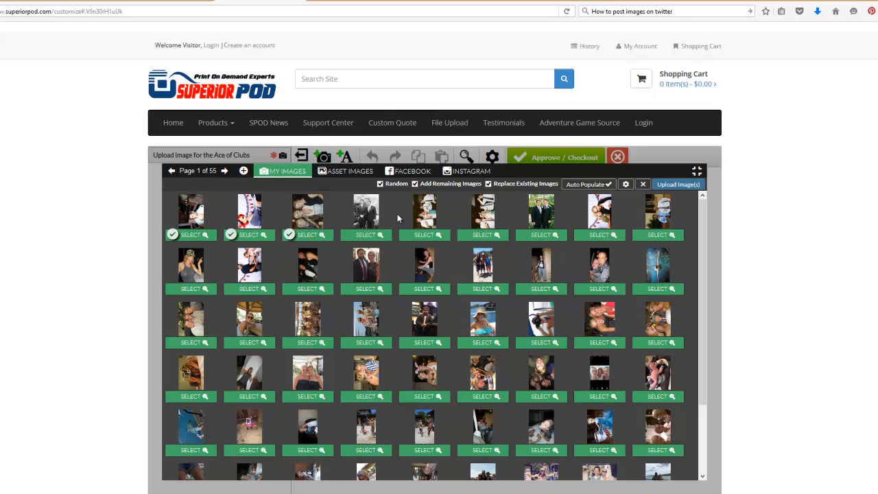
pyautogui.click(421, 218)
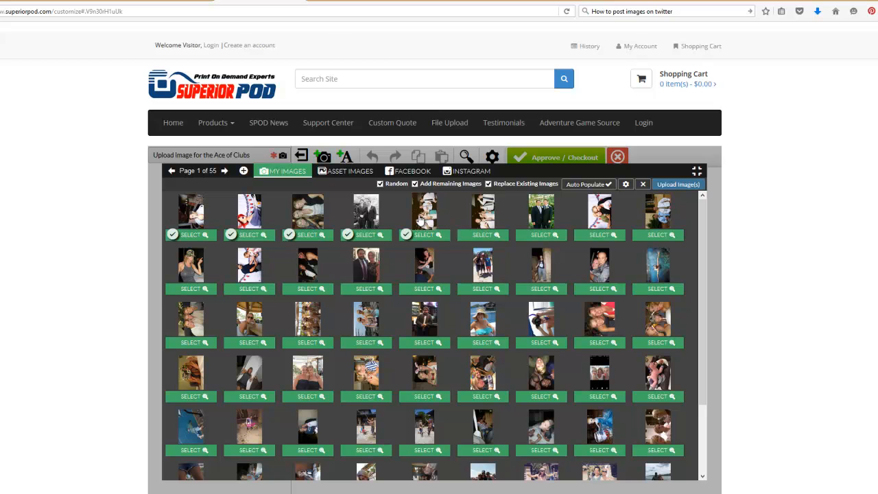
pyautogui.click(486, 215)
pyautogui.click(542, 216)
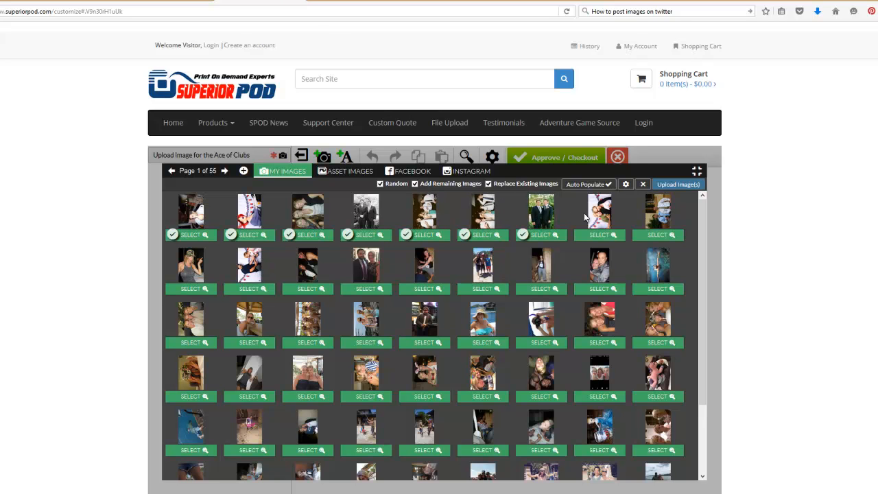
pyautogui.click(655, 218)
# Select the second through ninth photos in the second gallery row, leaving out the first one.
pyautogui.click(249, 265)
pyautogui.click(300, 264)
pyautogui.click(359, 265)
pyautogui.click(434, 266)
pyautogui.click(481, 267)
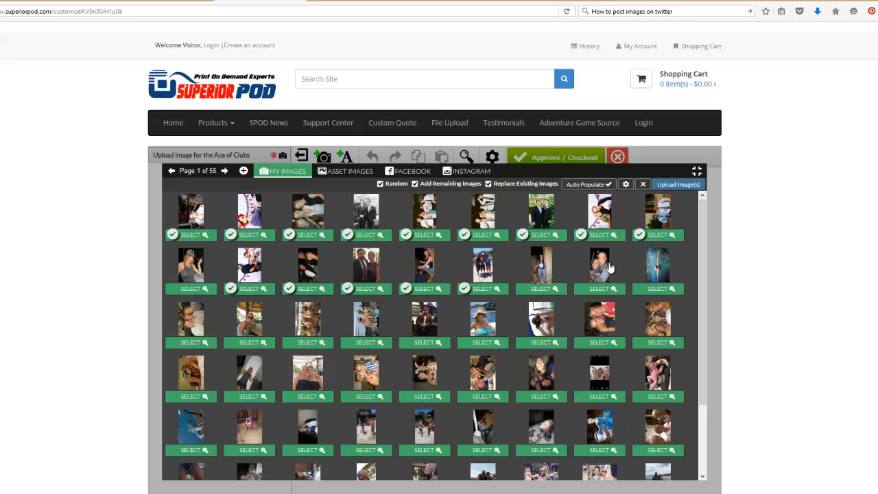
pyautogui.click(656, 269)
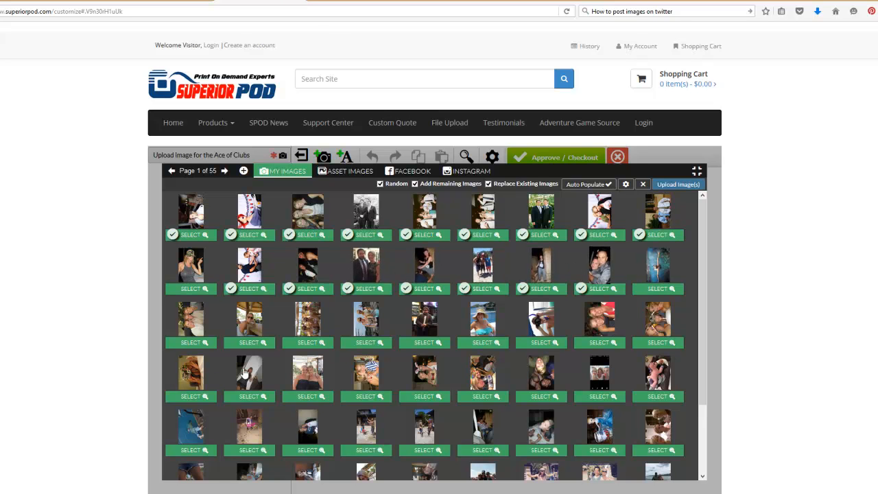
# Select all nine photos in the third gallery row for auto-populating the deck.
pyautogui.click(198, 326)
pyautogui.click(255, 324)
pyautogui.click(310, 321)
pyautogui.click(362, 323)
pyautogui.click(424, 319)
pyautogui.click(483, 321)
pyautogui.click(539, 321)
pyautogui.click(603, 323)
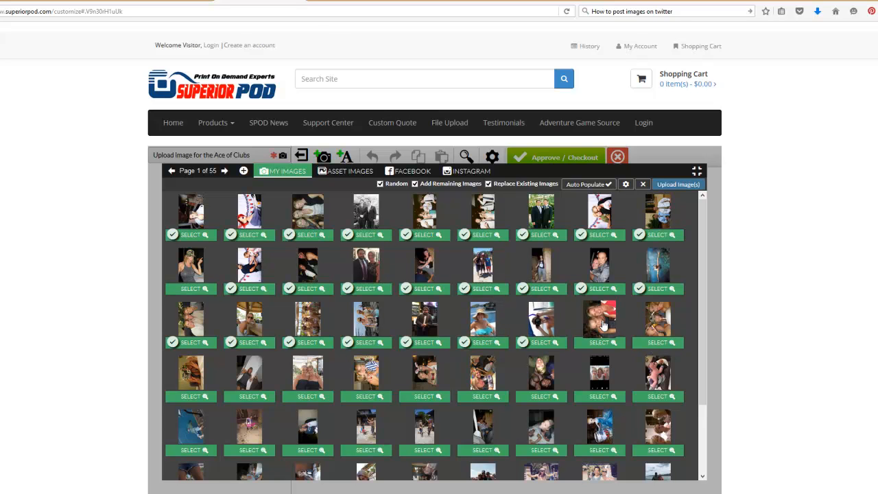
pyautogui.click(653, 323)
# Select all nine photos in the fourth gallery row for auto-populating.
pyautogui.click(195, 375)
pyautogui.click(256, 377)
pyautogui.click(307, 374)
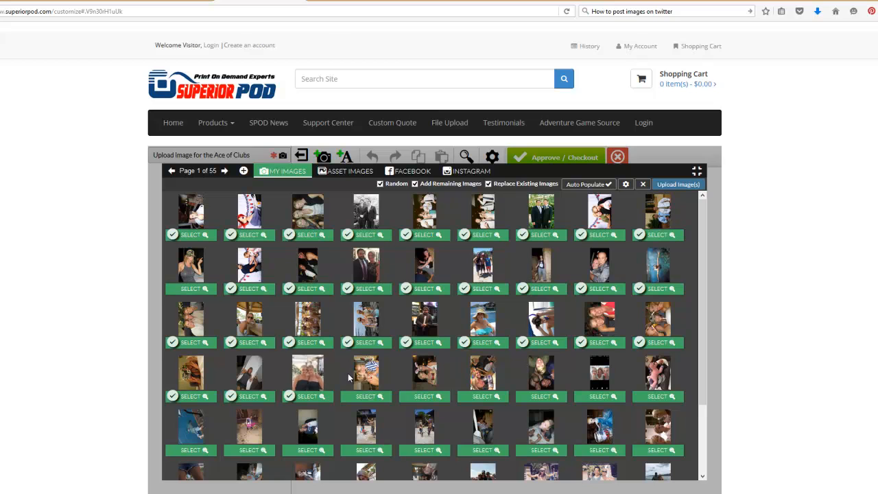
pyautogui.click(365, 373)
pyautogui.click(424, 371)
pyautogui.click(482, 374)
pyautogui.click(541, 374)
pyautogui.click(600, 374)
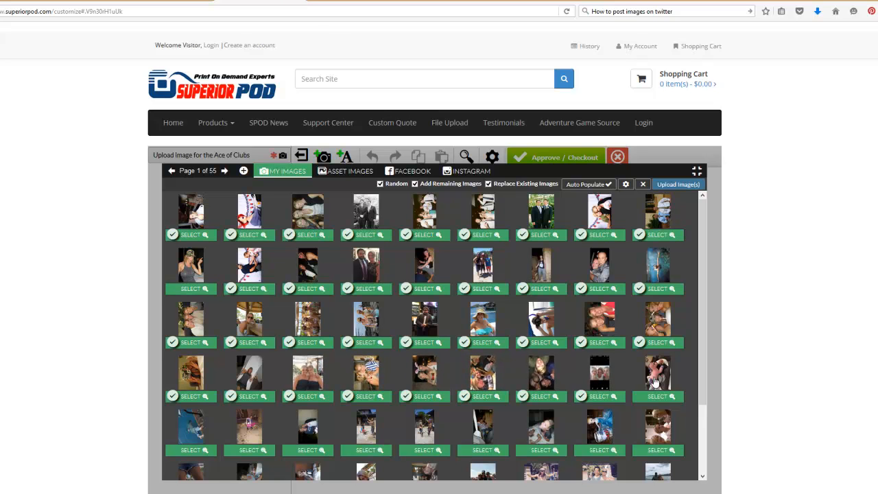
pyautogui.click(658, 374)
# Add all nine photos in the fifth gallery row to the auto-populate selection.
pyautogui.click(366, 426)
pyautogui.click(424, 427)
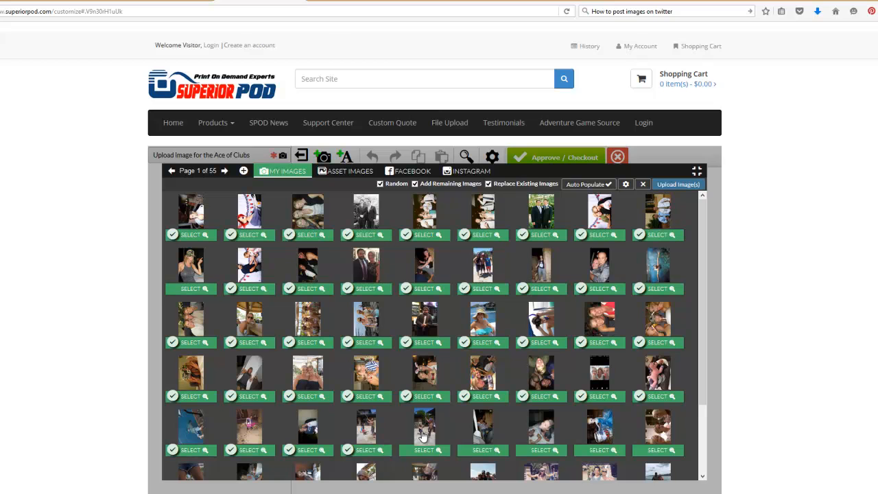
pyautogui.click(482, 427)
pyautogui.click(540, 425)
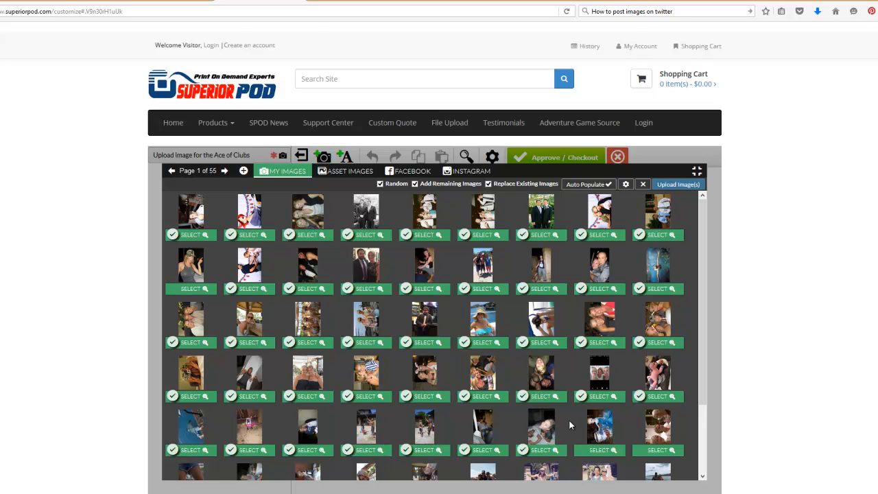
pyautogui.click(596, 426)
pyautogui.click(657, 427)
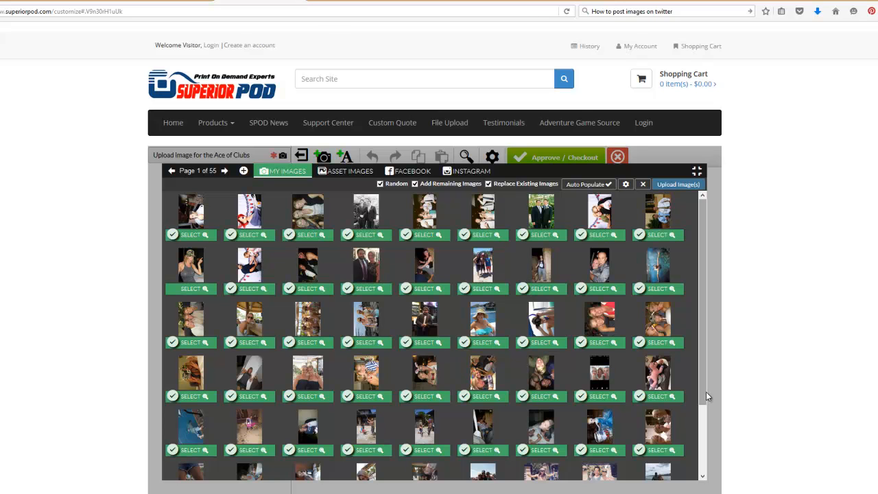
# Select all nine photos in the sixth gallery row and the single photo in the last row.
pyautogui.scroll(-3, 703, 429)
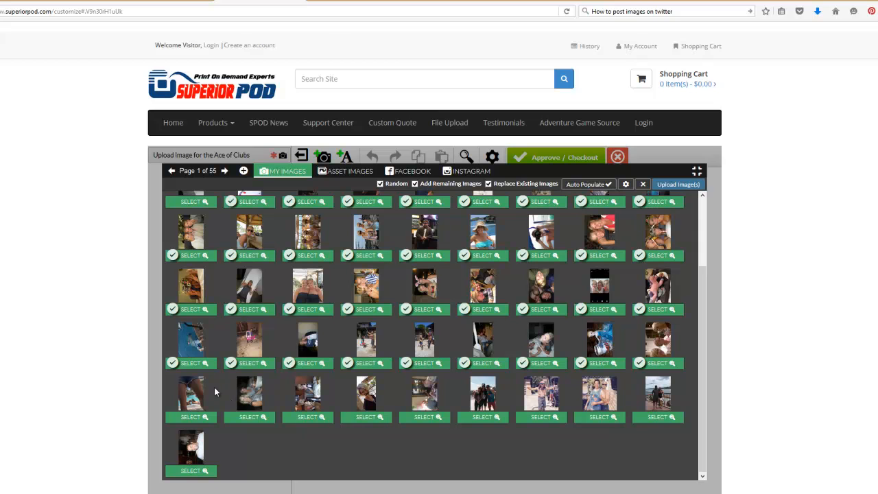
pyautogui.click(191, 409)
pyautogui.click(246, 405)
pyautogui.click(308, 402)
pyautogui.click(366, 398)
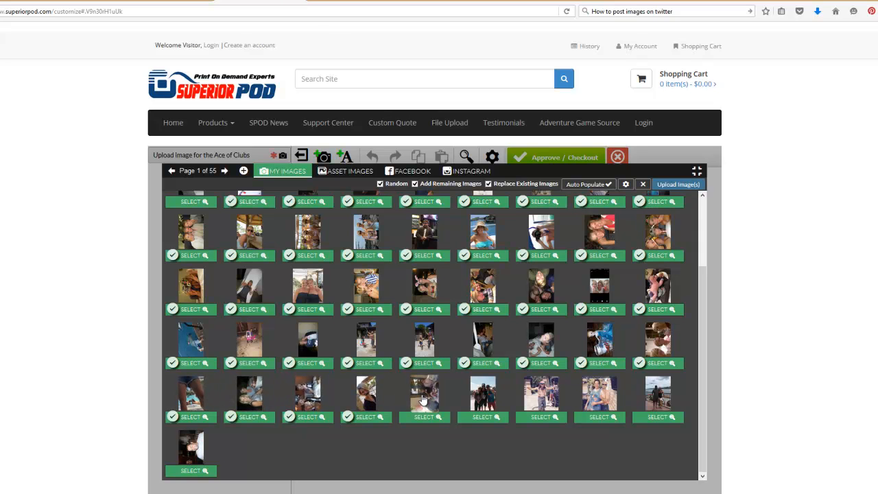
pyautogui.click(485, 394)
pyautogui.click(542, 393)
pyautogui.click(602, 397)
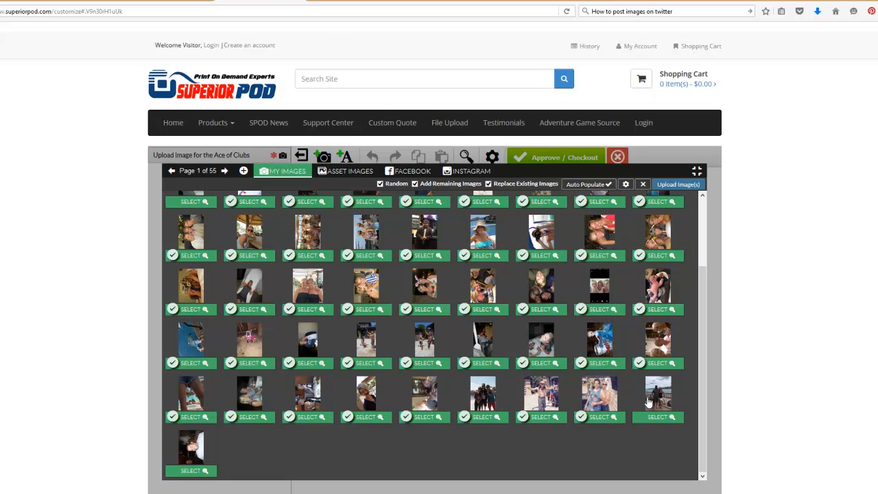
pyautogui.click(657, 398)
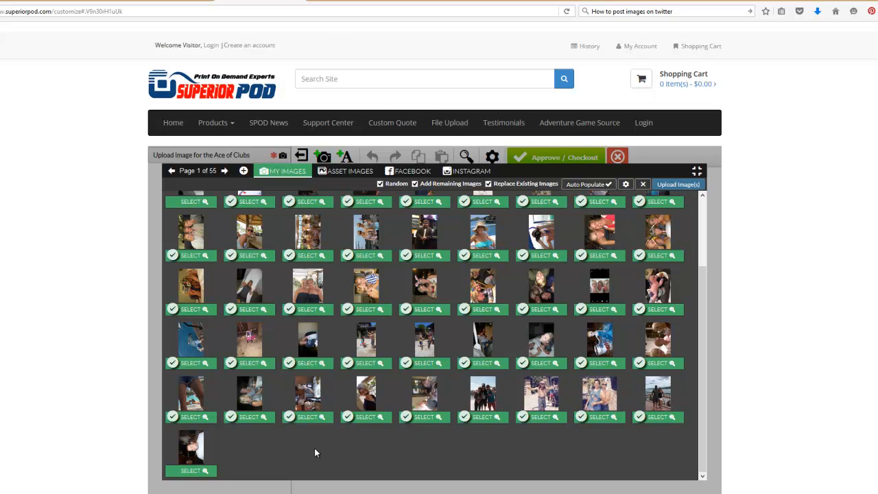
pyautogui.click(196, 449)
# Auto-populate the deck with the selected photos and accept the proposed crop for each photo that asks for one.
pyautogui.click(577, 186)
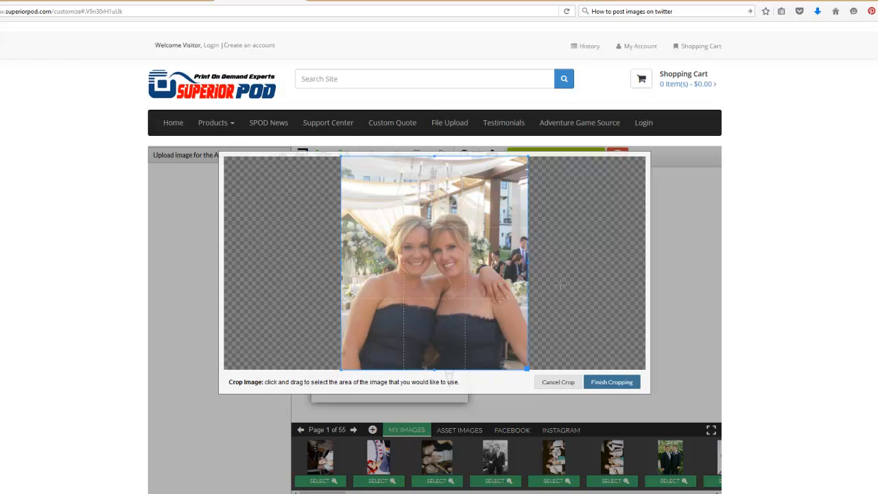
pyautogui.click(610, 383)
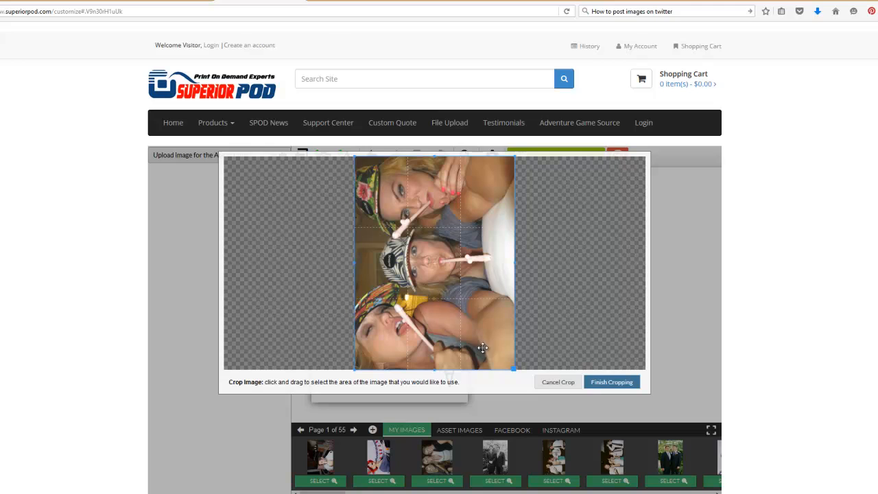
pyautogui.click(606, 384)
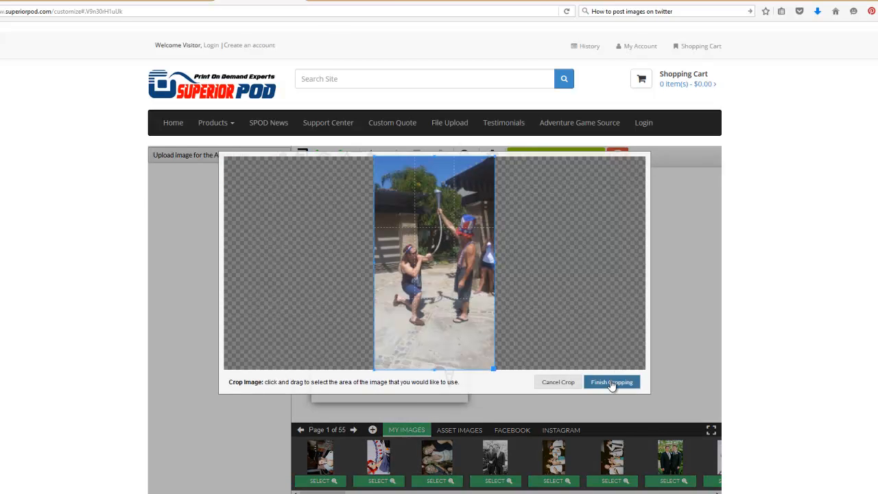
pyautogui.click(611, 384)
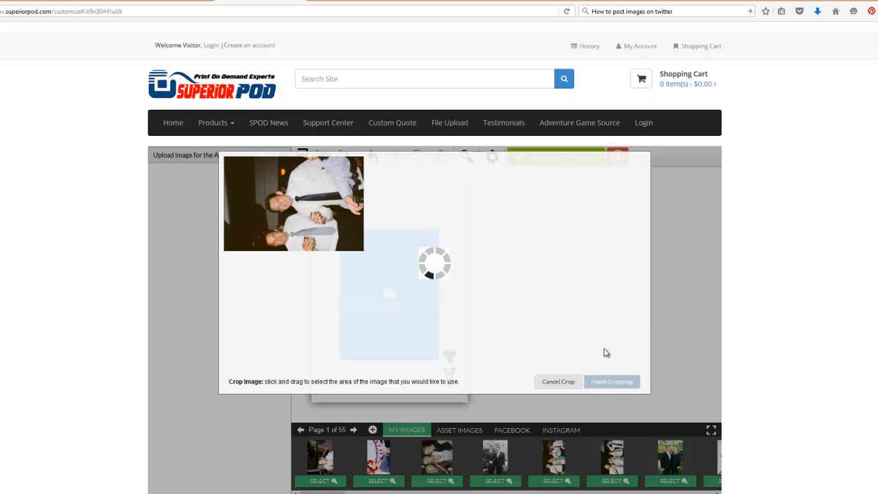
pyautogui.click(604, 384)
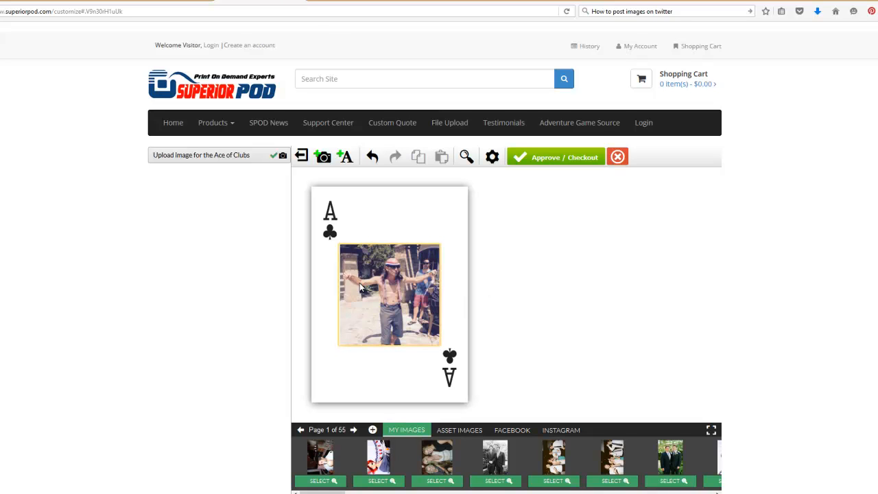
# Check the auto-populated photos on the Two, Three and Four of Clubs cards.
pyautogui.click(354, 431)
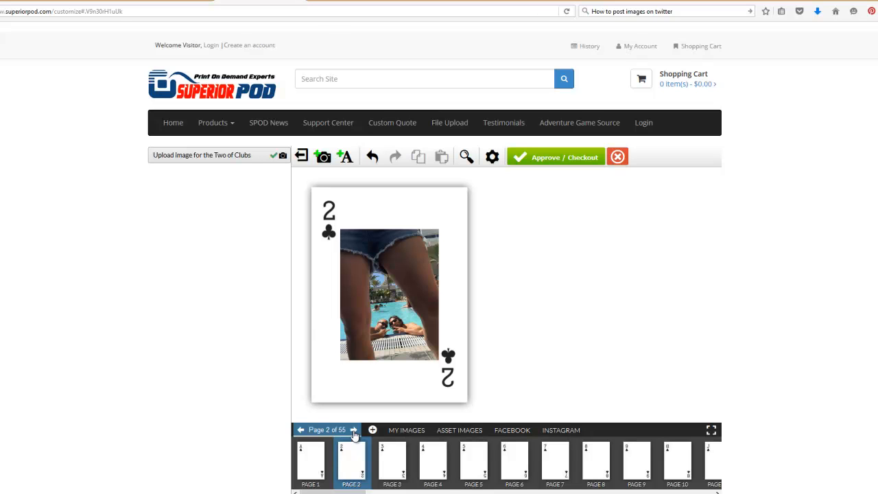
pyautogui.click(354, 430)
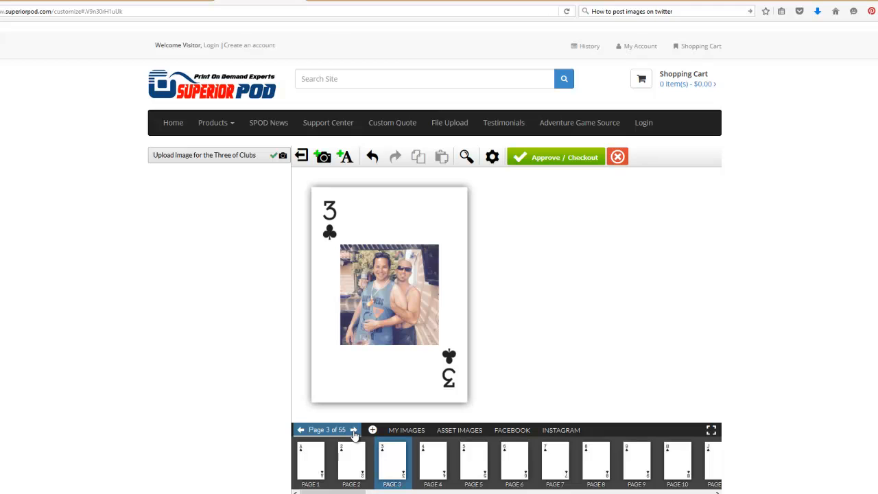
pyautogui.click(354, 430)
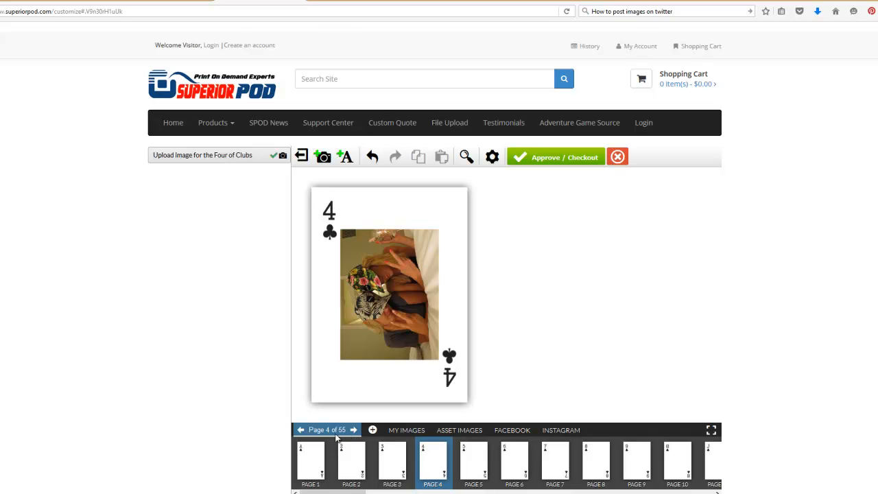
# Go to the card back on page 55 and replace its pattern with the first photo of the second gallery row, accepting the proposed crop.
pyautogui.click(301, 430)
pyautogui.click(301, 430)
pyautogui.click(301, 430)
pyautogui.click(300, 430)
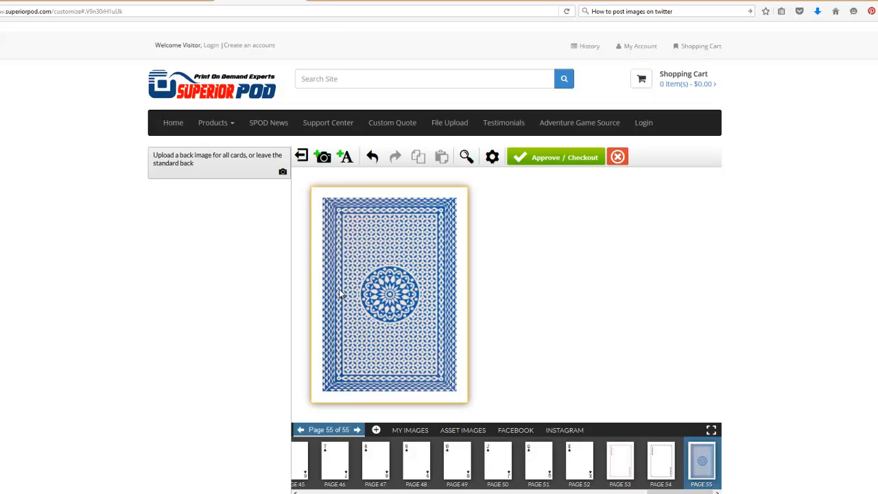
pyautogui.click(398, 293)
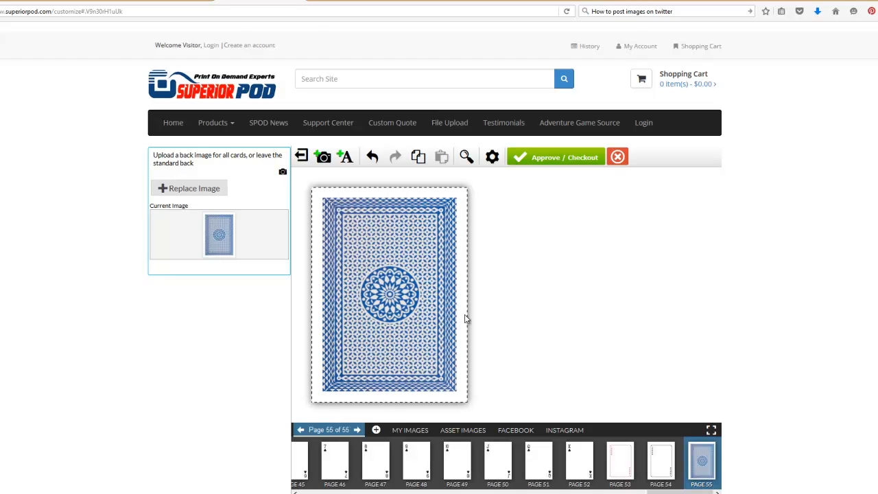
pyautogui.click(411, 431)
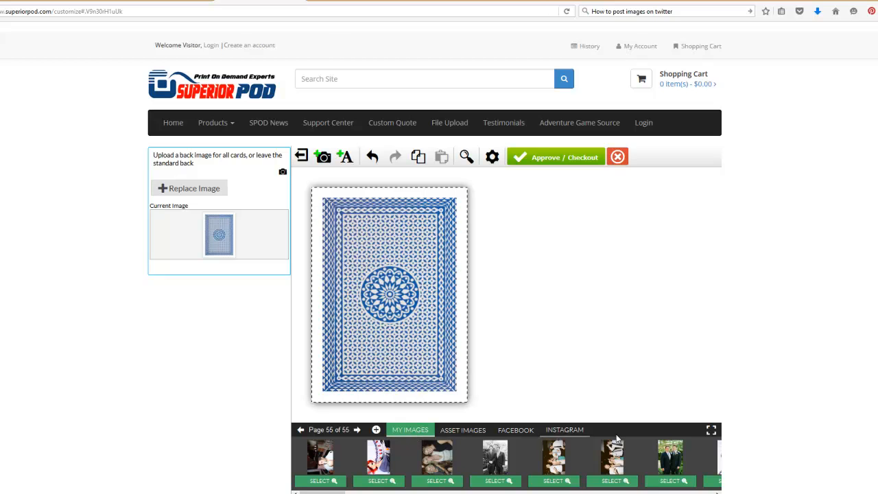
pyautogui.click(711, 430)
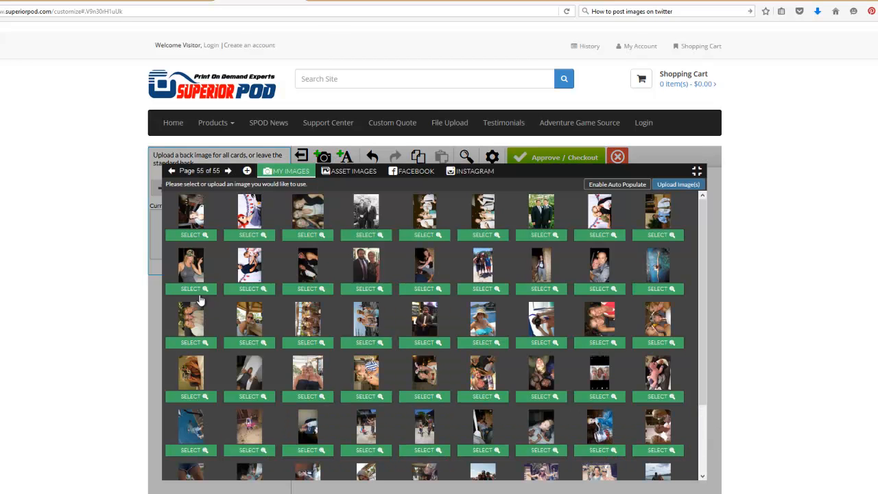
pyautogui.click(190, 265)
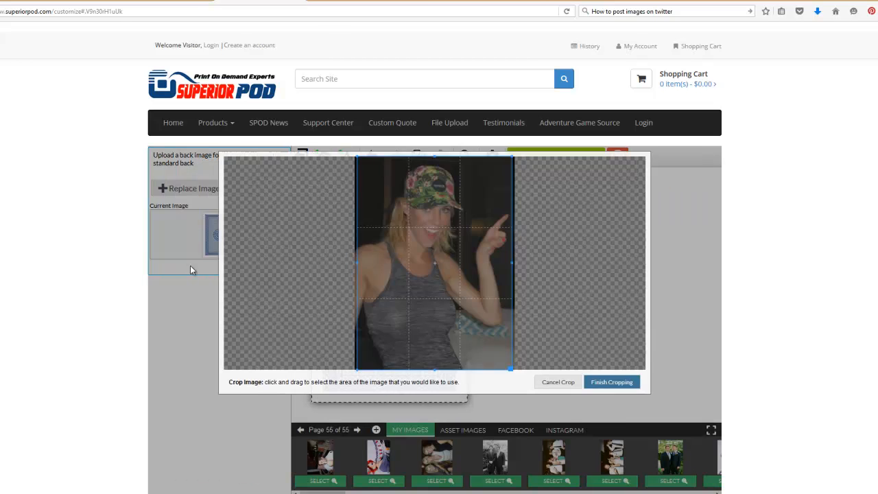
pyautogui.click(608, 382)
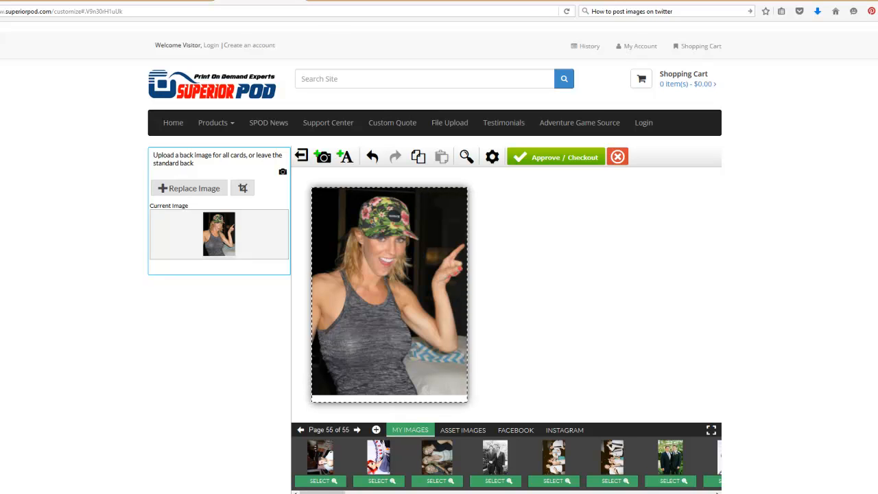
# Switch to the Word instructions document, copy the highlighted birthday title ending in "Cabo 2016", and return to the card design.
pyautogui.moveTo(339, 493)
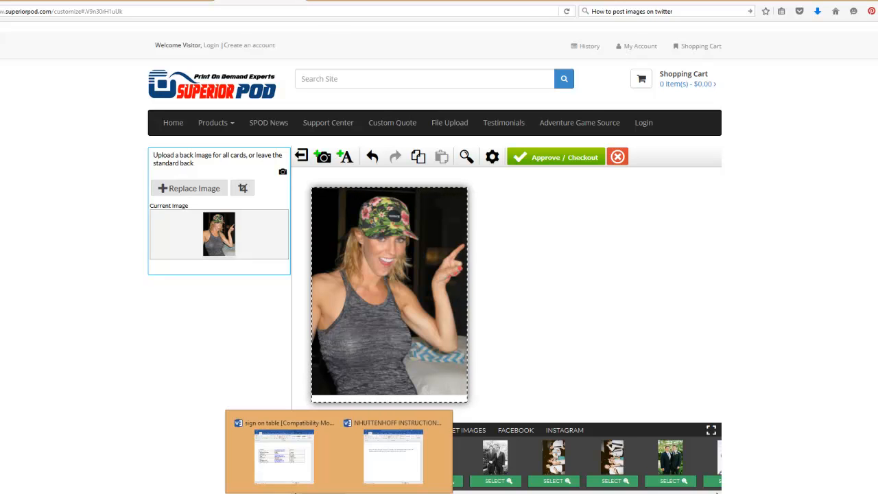
pyautogui.click(378, 474)
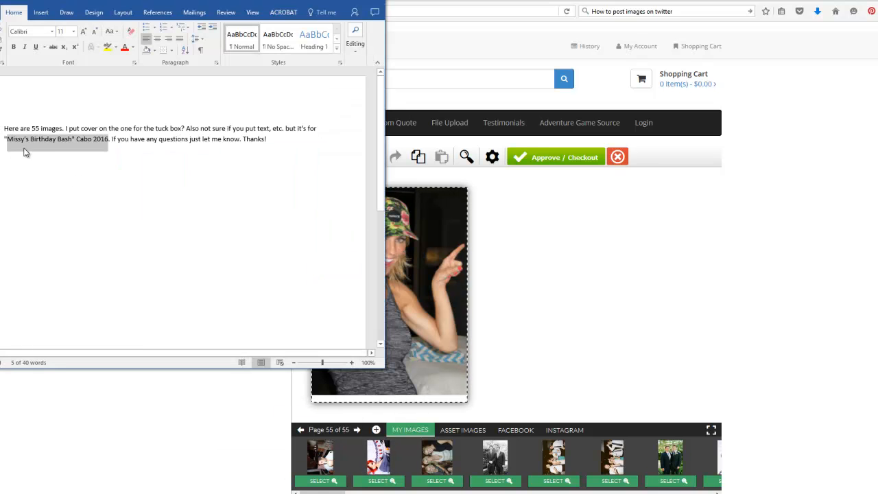
pyautogui.rightClick(33, 140)
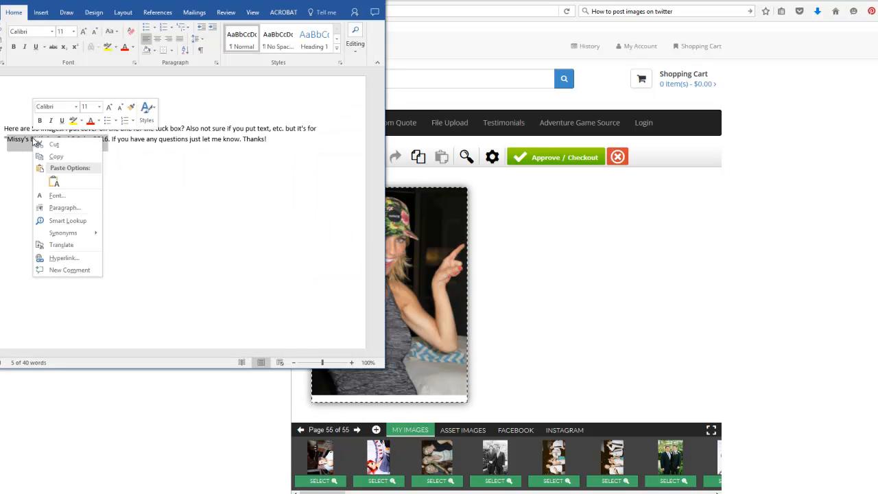
pyautogui.click(55, 157)
pyautogui.click(559, 266)
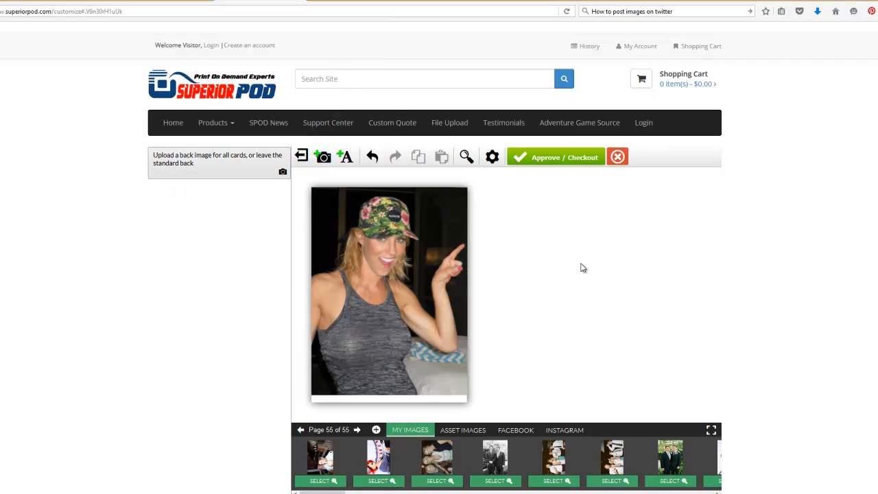
# Add a text element to the card back containing the copied birthday title, with "Cabo 2016" on a second line.
pyautogui.click(401, 272)
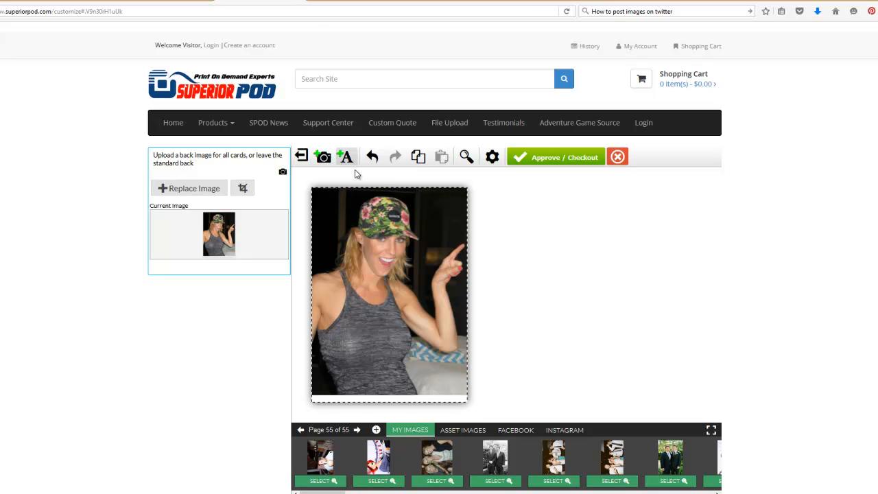
pyautogui.moveTo(320, 196); pyautogui.dragTo(500, 330)
pyautogui.moveTo(193, 211); pyautogui.dragTo(150, 210)
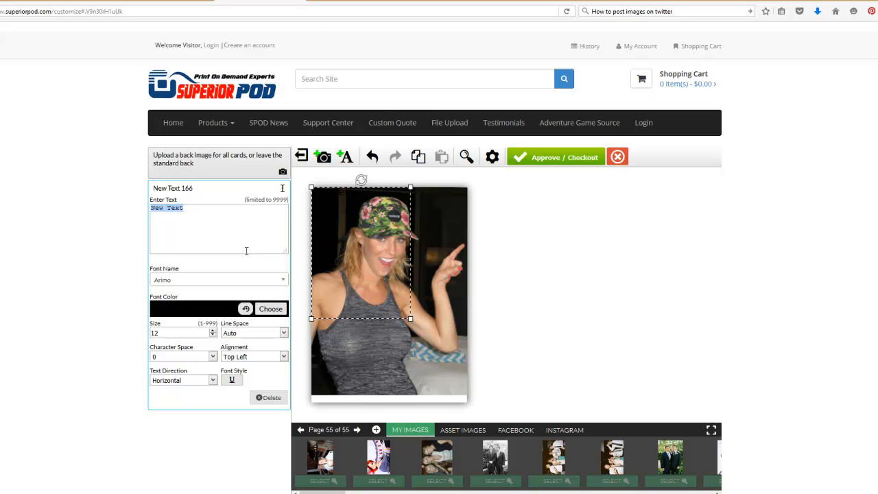
pyautogui.hotkey('ctrl', 'v')
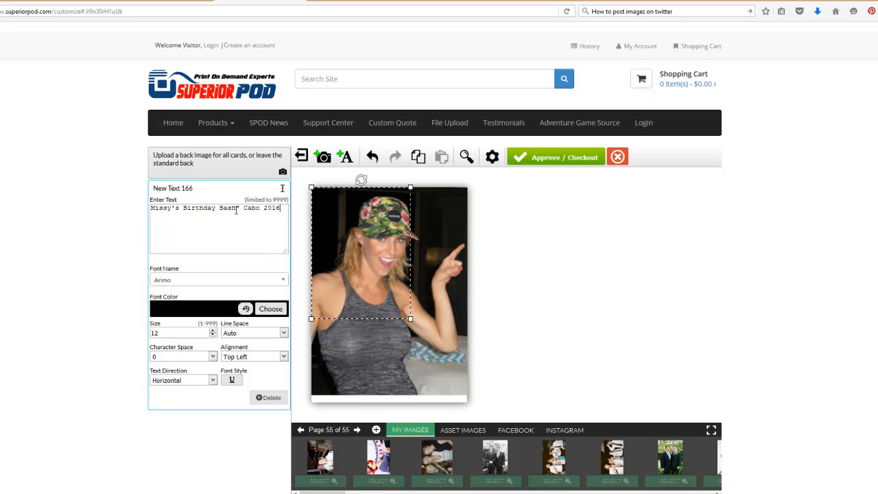
pyautogui.press('Return')
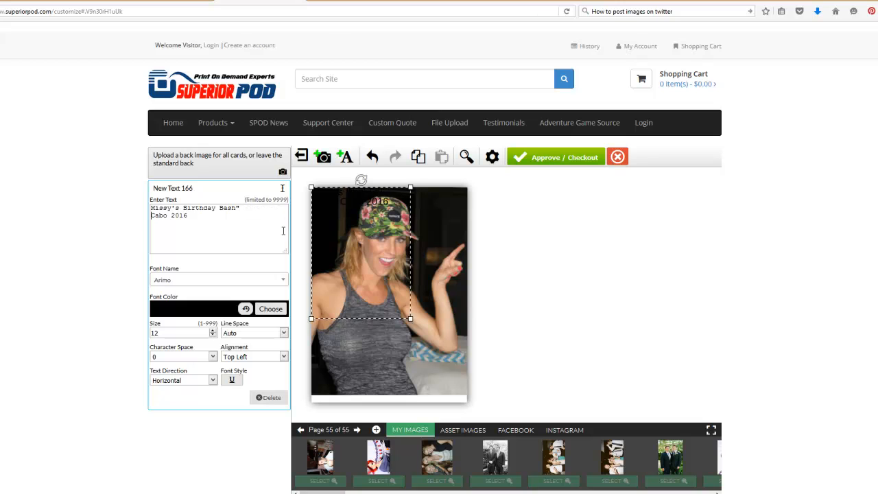
# Set the birthday text on the card back to size 24 with Middle Center alignment.
pyautogui.hotkey('ctrl', 'a')
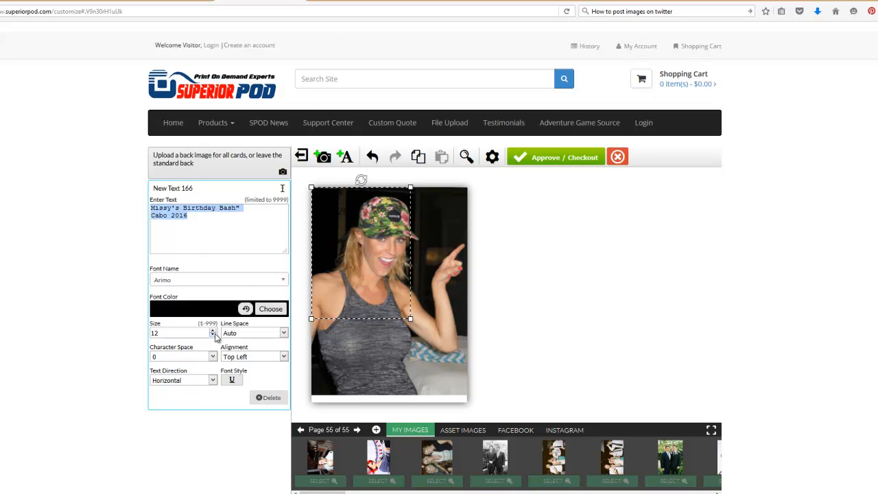
pyautogui.doubleClick(126, 329)
pyautogui.write('24')
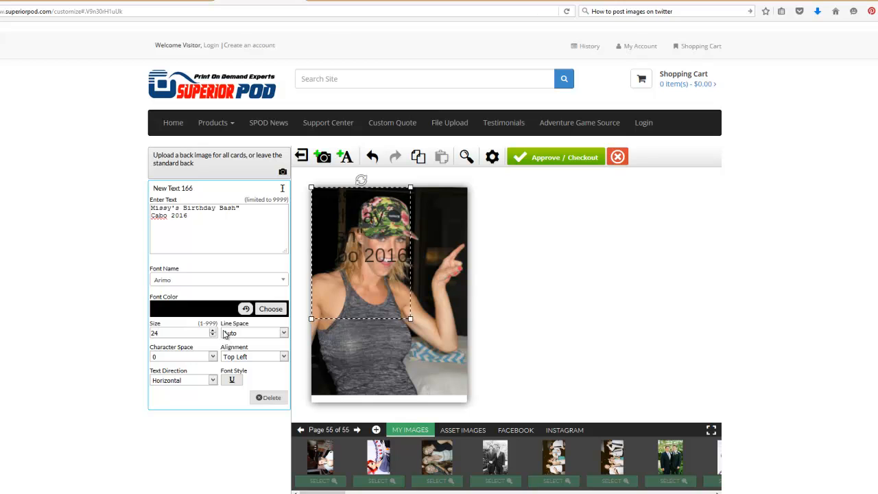
pyautogui.click(232, 357)
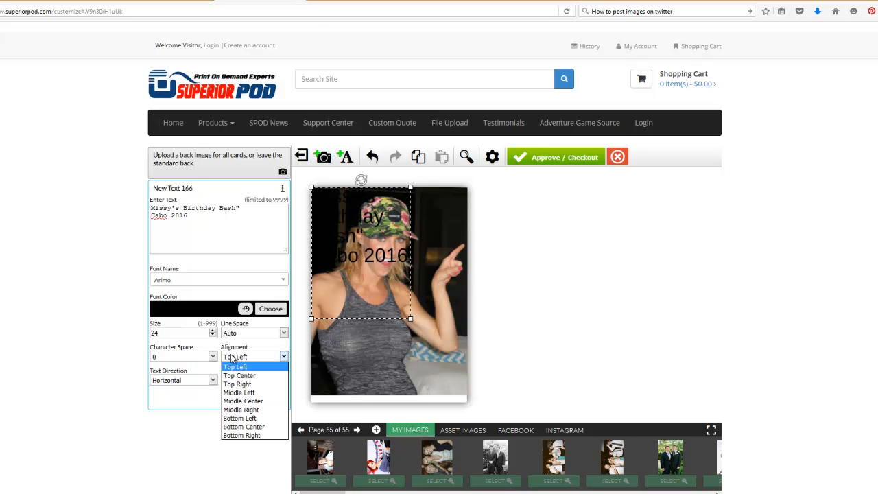
pyautogui.click(246, 401)
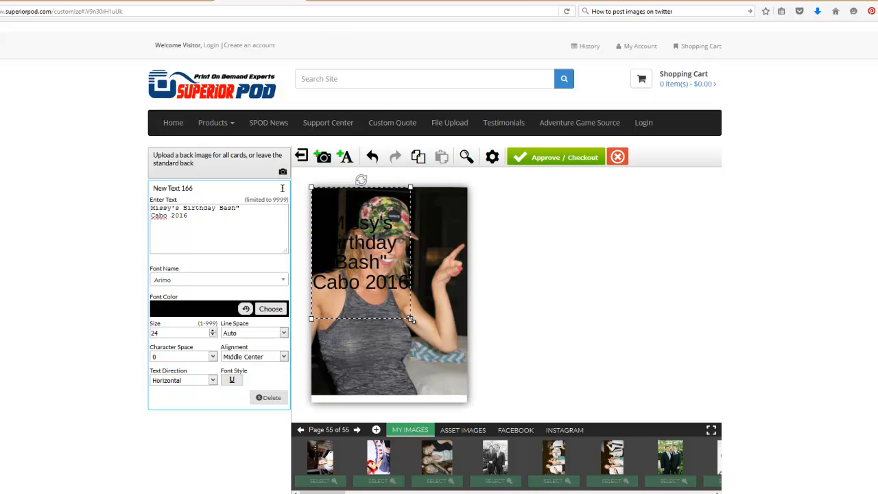
# Move the birthday text over the lower half of the card back photo and set its font color to green #34ff34.
pyautogui.moveTo(375, 270); pyautogui.dragTo(395, 343)
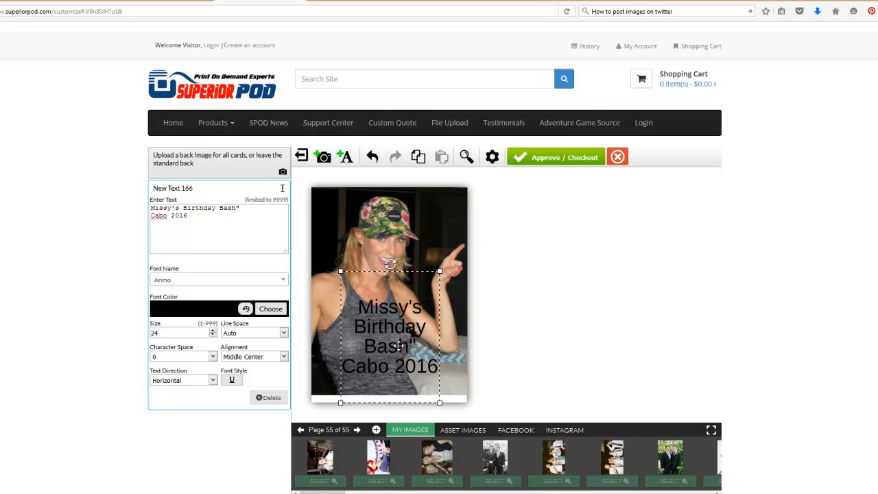
pyautogui.moveTo(396, 345); pyautogui.dragTo(398, 343)
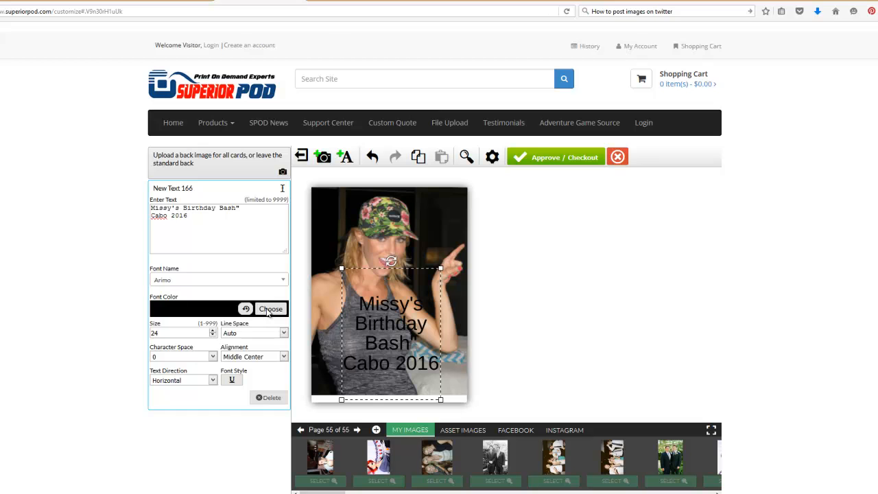
pyautogui.click(270, 310)
pyautogui.moveTo(282, 337); pyautogui.dragTo(280, 383)
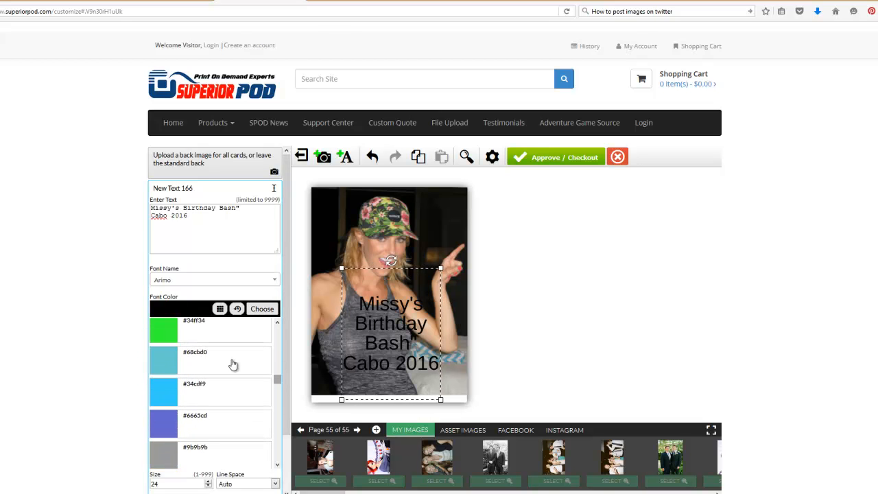
pyautogui.click(192, 334)
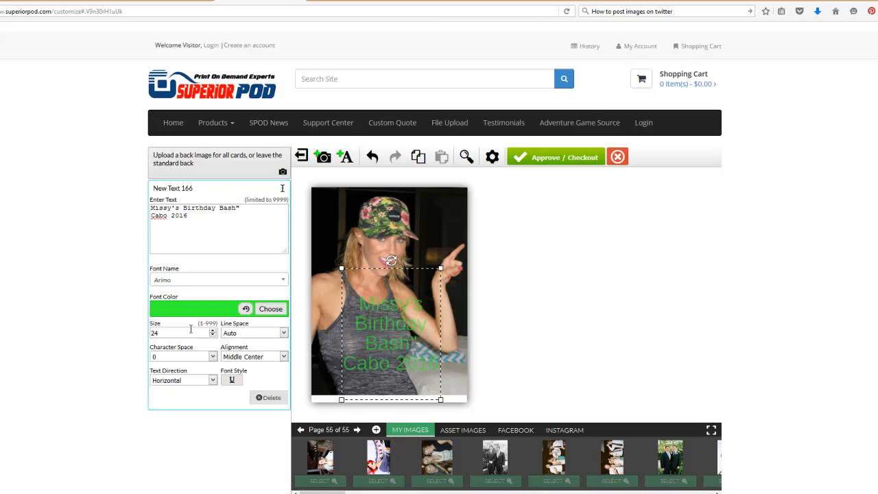
# Change the birthday text's font to Tinos and deselect the text element.
pyautogui.click(186, 281)
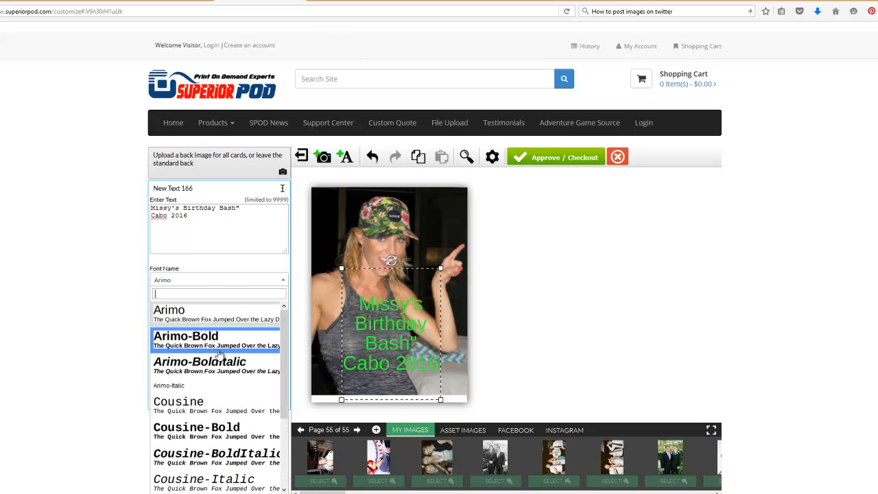
pyautogui.moveTo(284, 330); pyautogui.dragTo(283, 364)
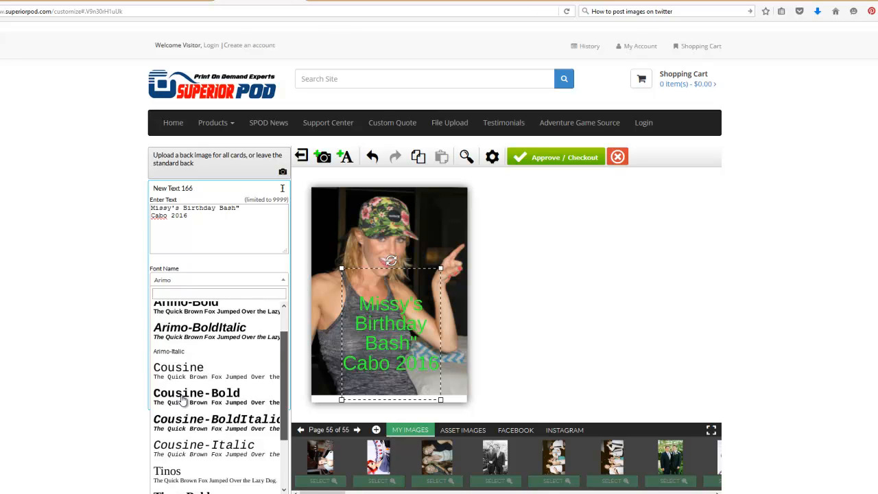
pyautogui.click(182, 399)
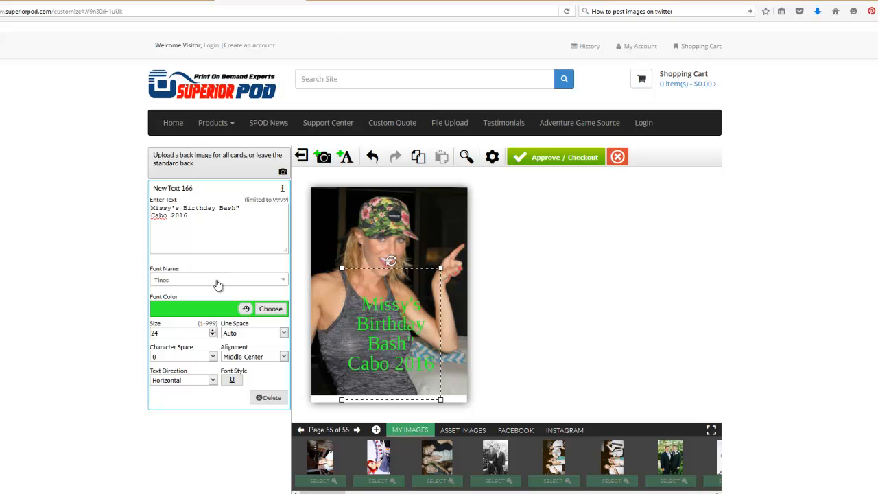
pyautogui.click(607, 247)
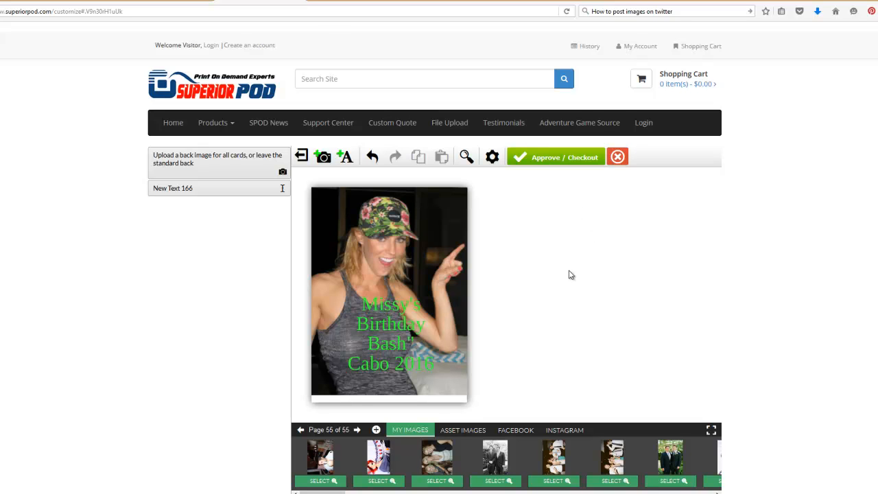
# Approve the design by accepting the proof conditions, checking the Ace and Two of Clubs previews, and continuing to the shopping cart.
pyautogui.click(543, 161)
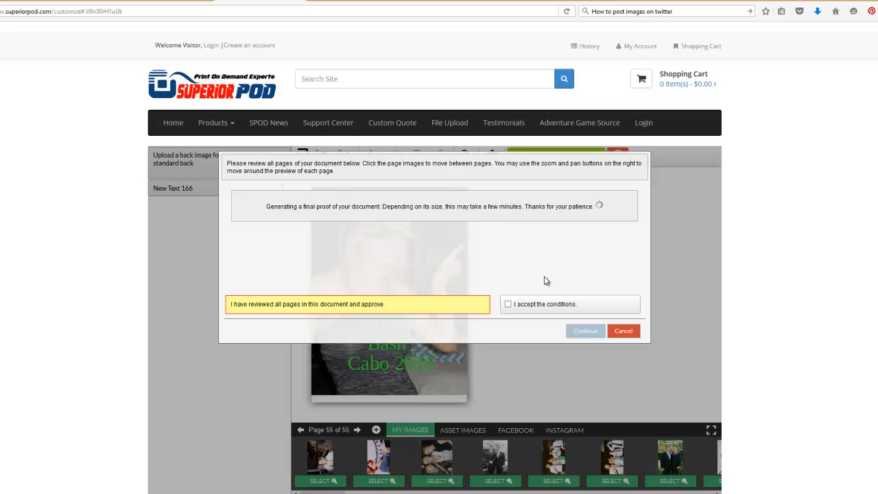
pyautogui.click(509, 306)
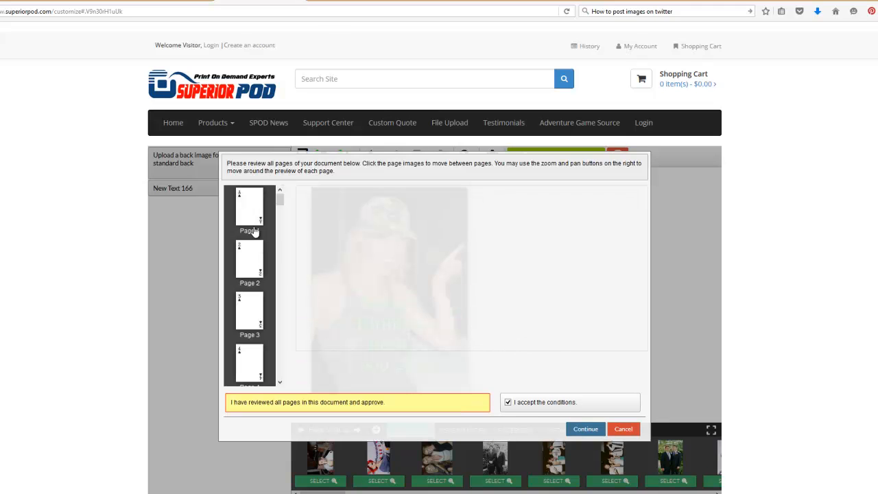
pyautogui.click(251, 206)
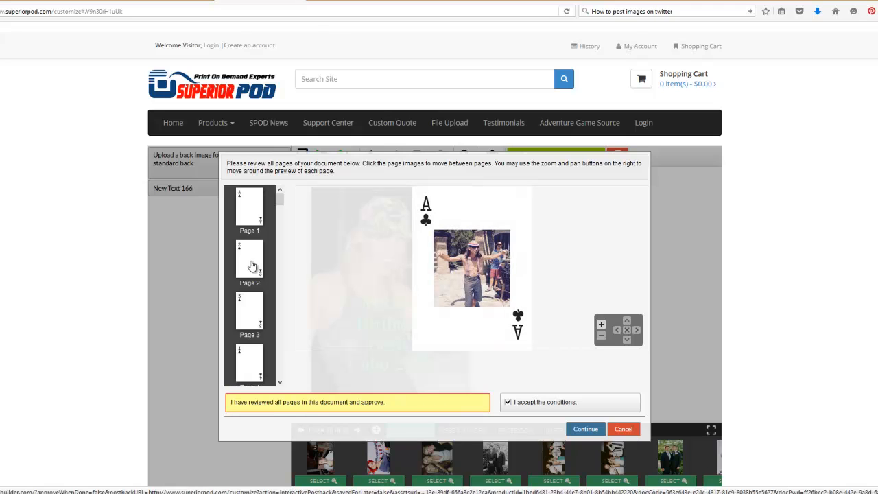
pyautogui.click(252, 316)
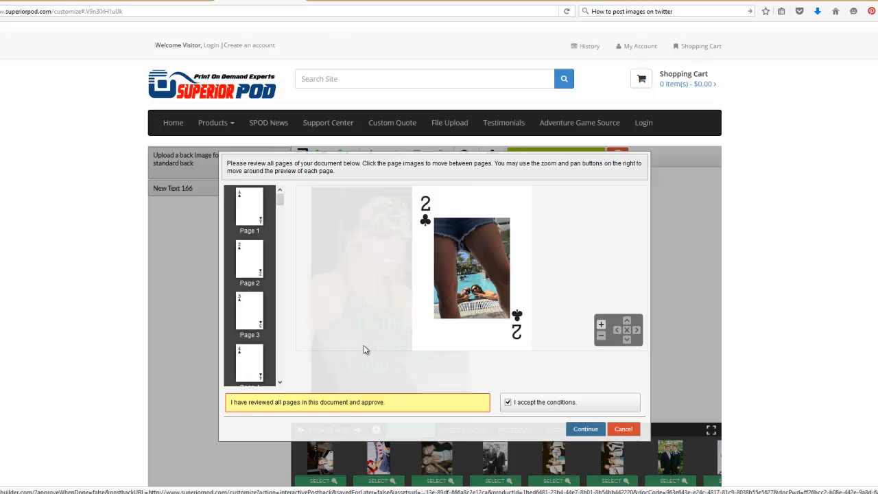
pyautogui.click(583, 431)
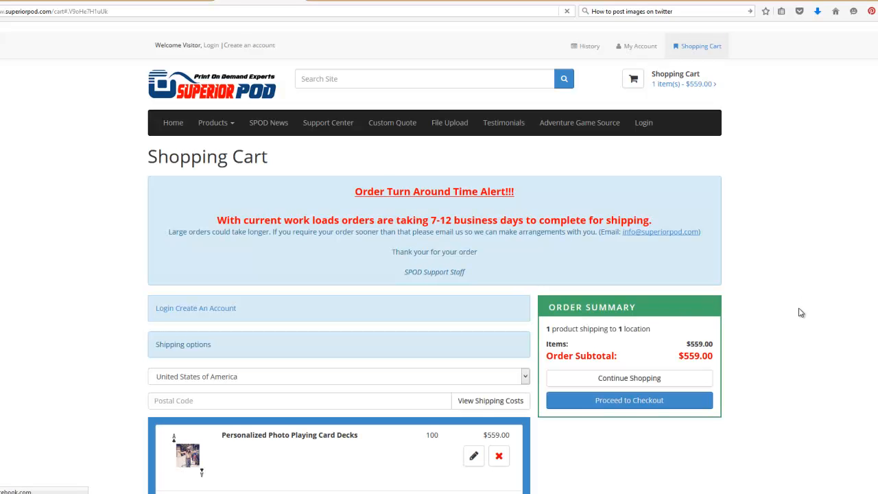
# Review the playing card decks' details, additional instructions and order summary in the shopping cart.
pyautogui.scroll(-3, 801, 312)
pyautogui.scroll(-3, 801, 313)
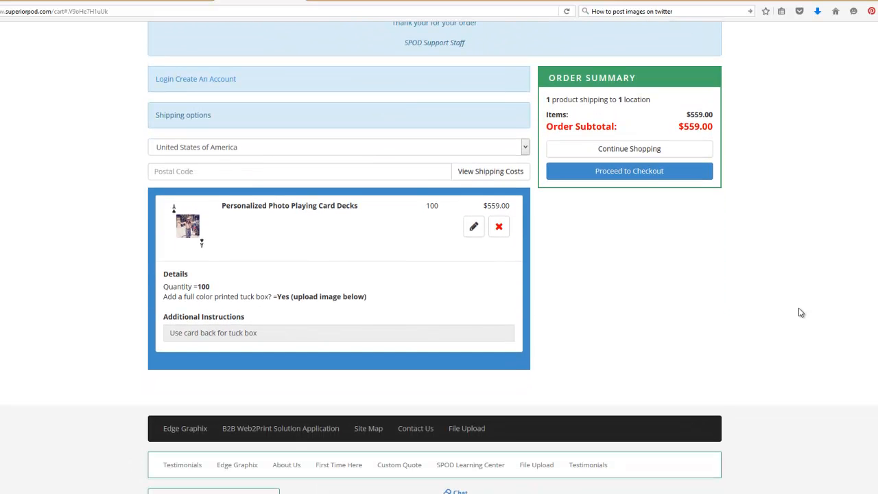
pyautogui.scroll(2, 814, 400)
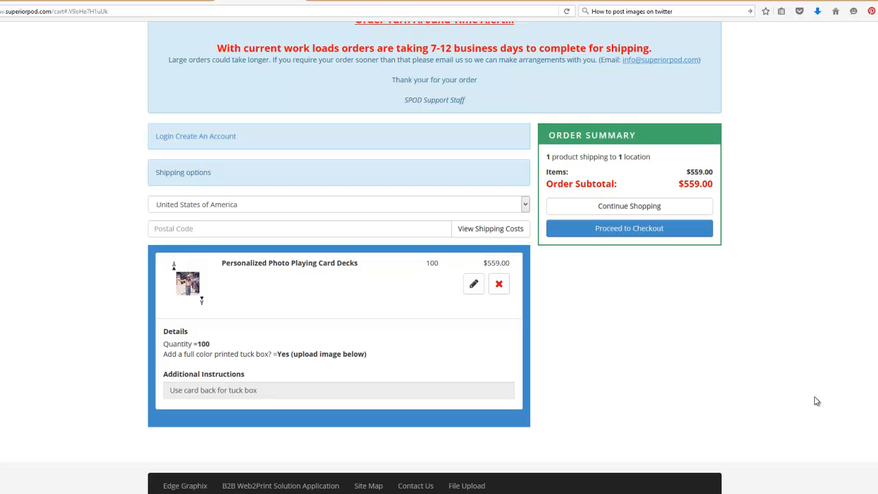
pyautogui.scroll(4, 872, 410)
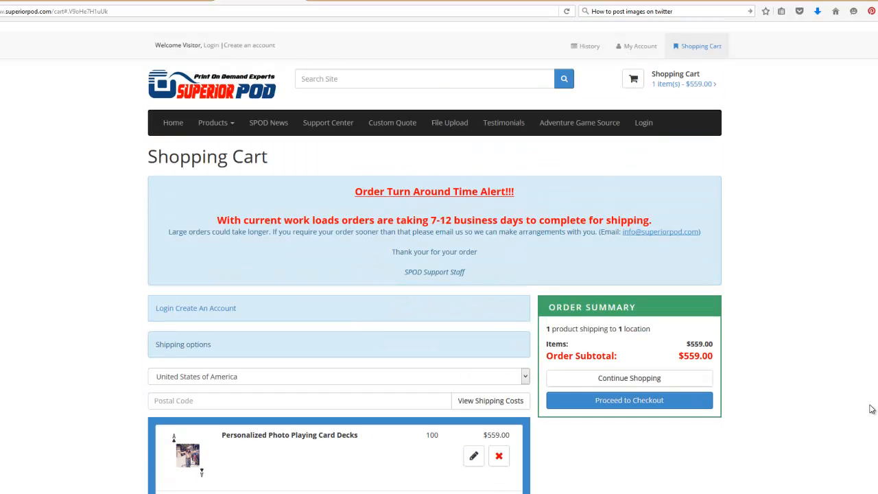